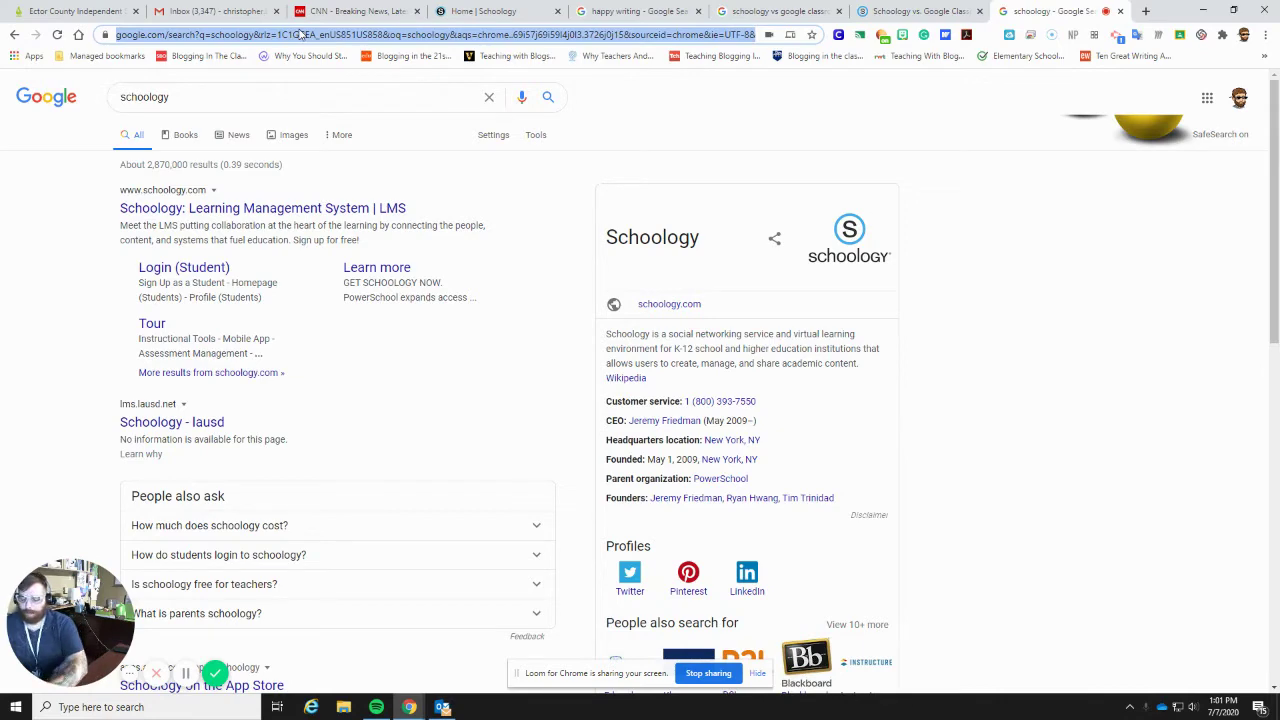
# - Load the district's Schoology site at ecisd.schoology.com
pyautogui.write('ecisd.school')
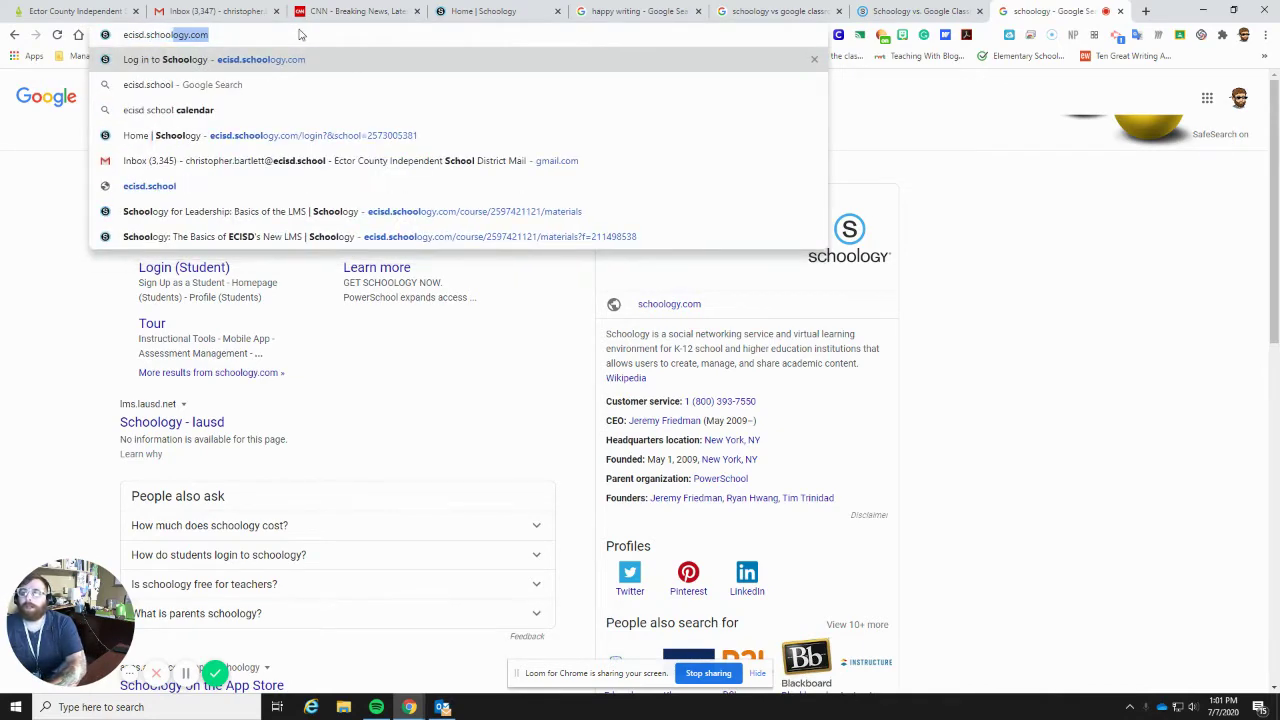
pyautogui.write('ogy')
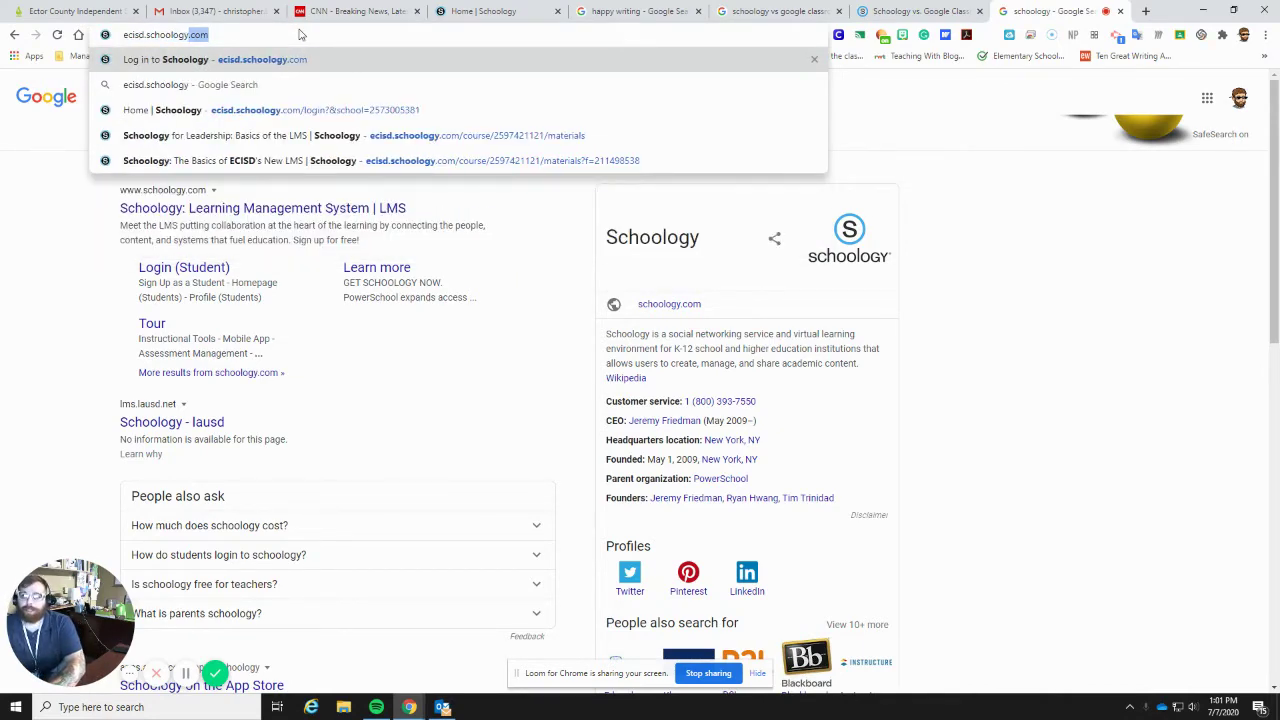
pyautogui.write('.com')
pyautogui.press('Return')
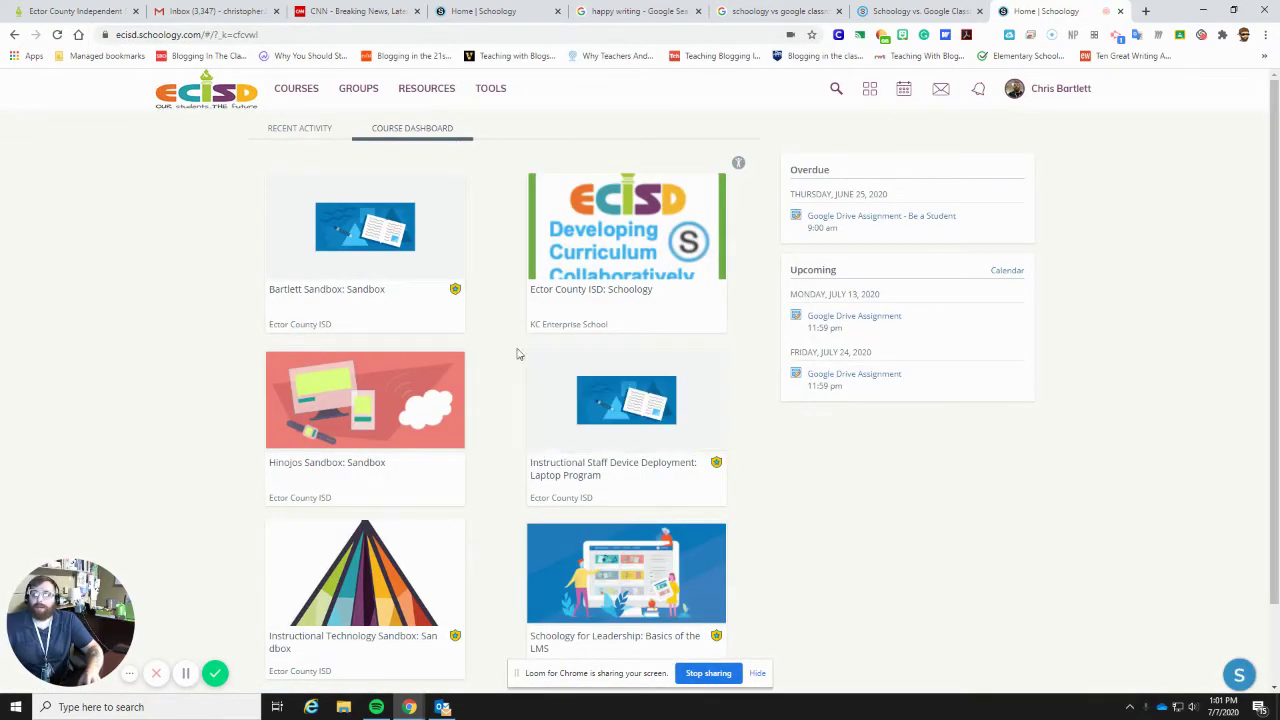
# - Glance at the recent activity feed, then open the Schoology for Leadership: Basics of the LMS course
pyautogui.scroll(-1, 455, 444)
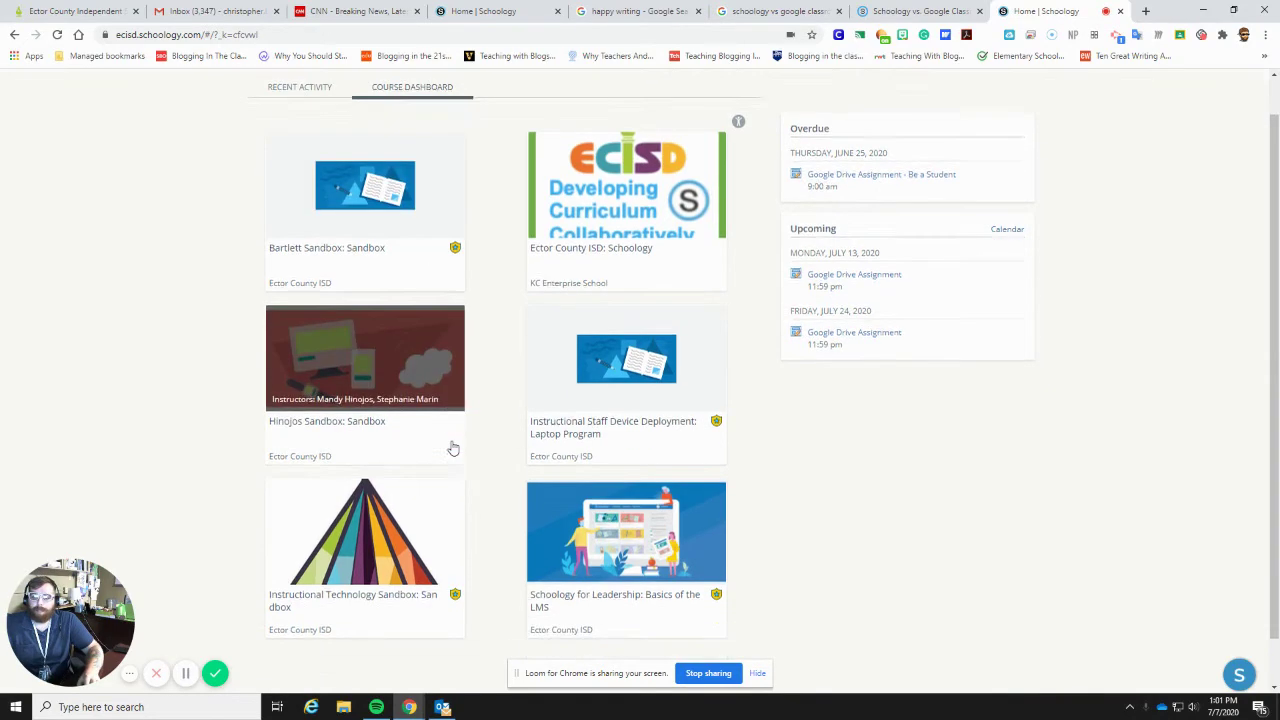
pyautogui.scroll(1, 458, 430)
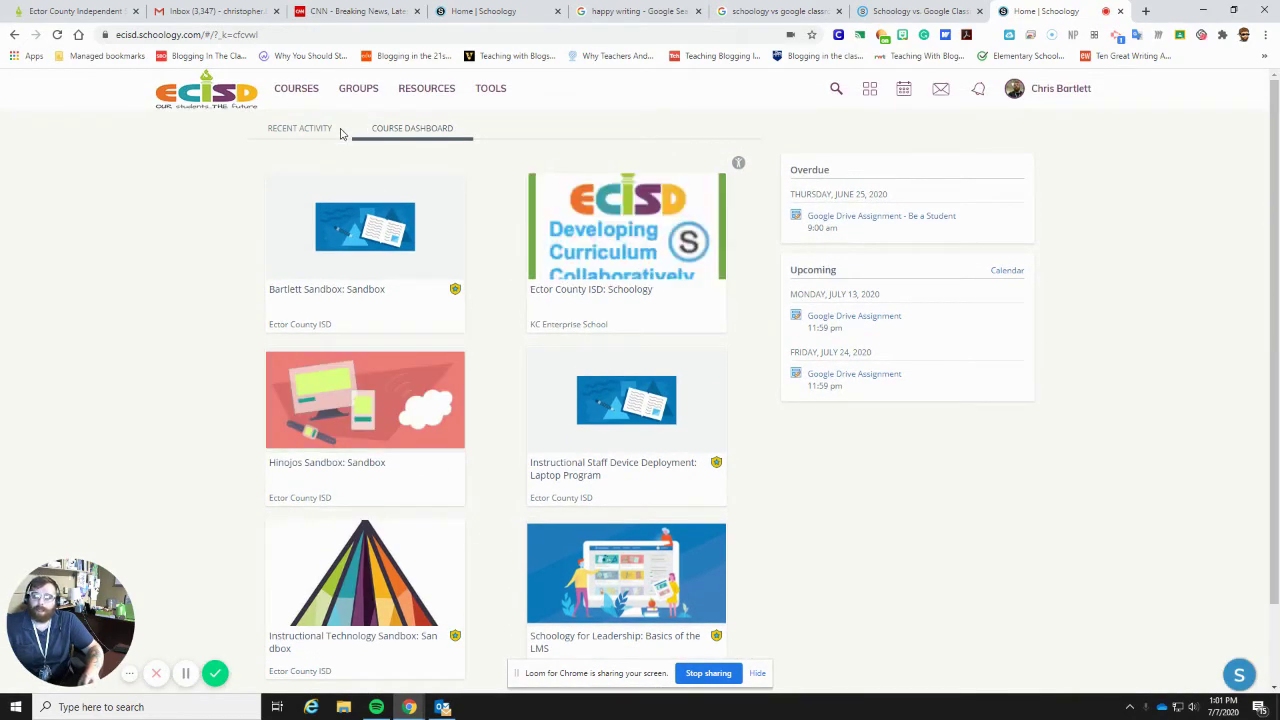
pyautogui.click(306, 131)
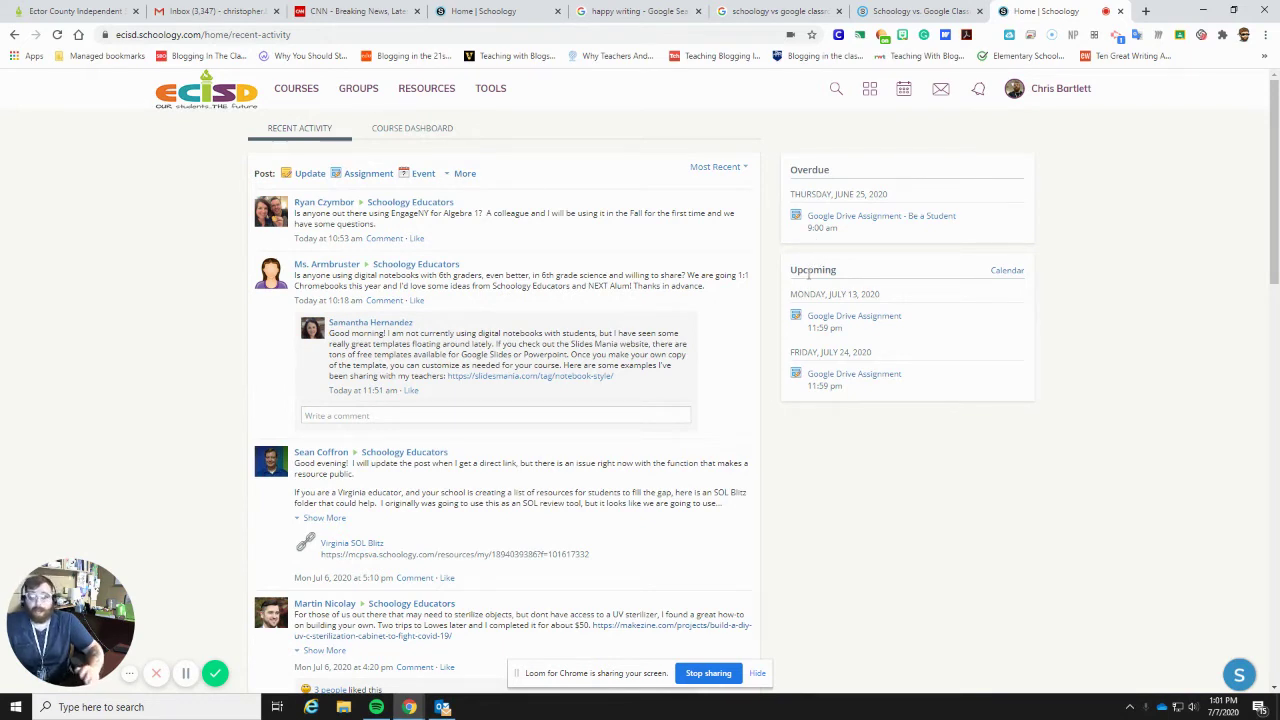
pyautogui.click(424, 136)
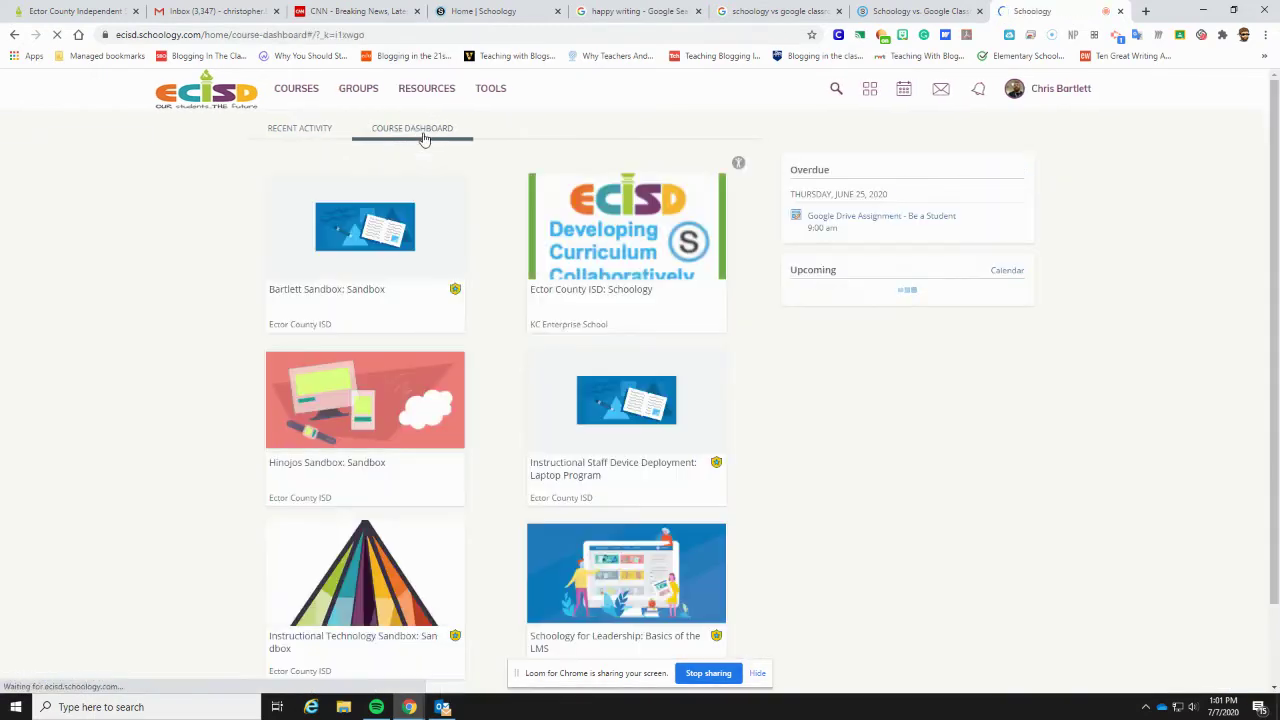
pyautogui.scroll(-1, 557, 391)
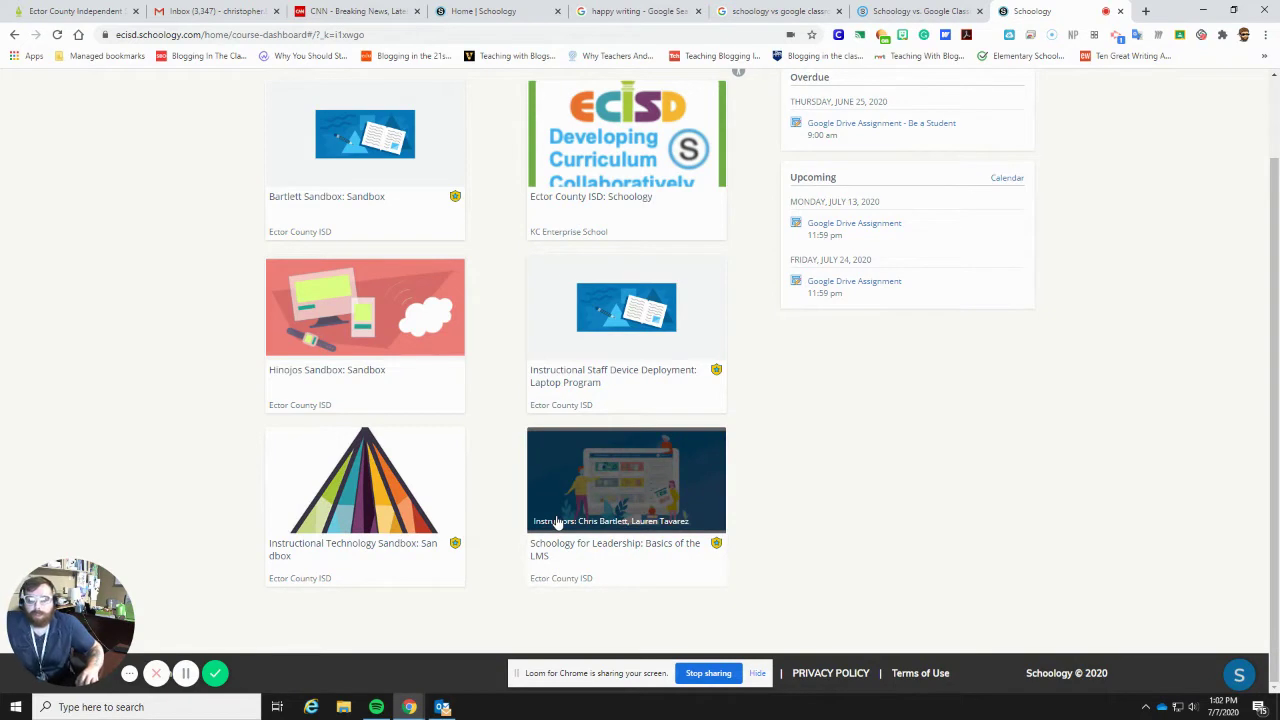
pyautogui.click(557, 522)
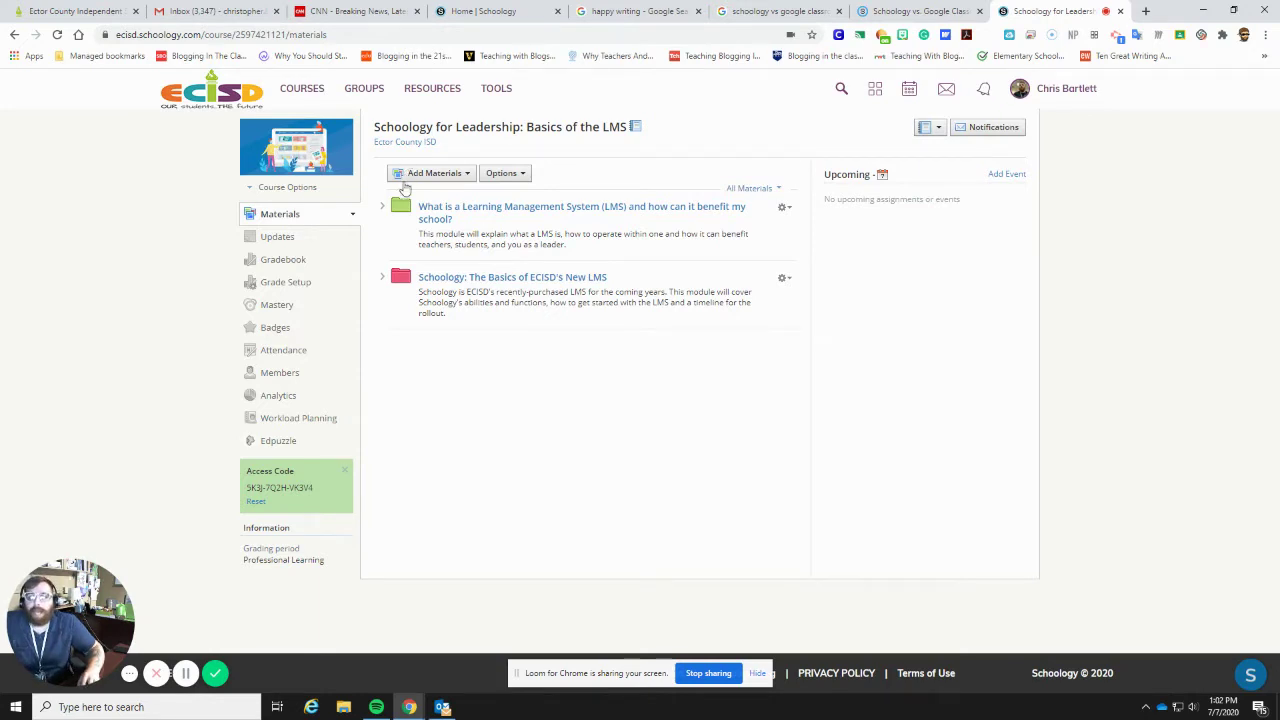
# - Show the Members page of the Basics of the LMS course
pyautogui.click(267, 373)
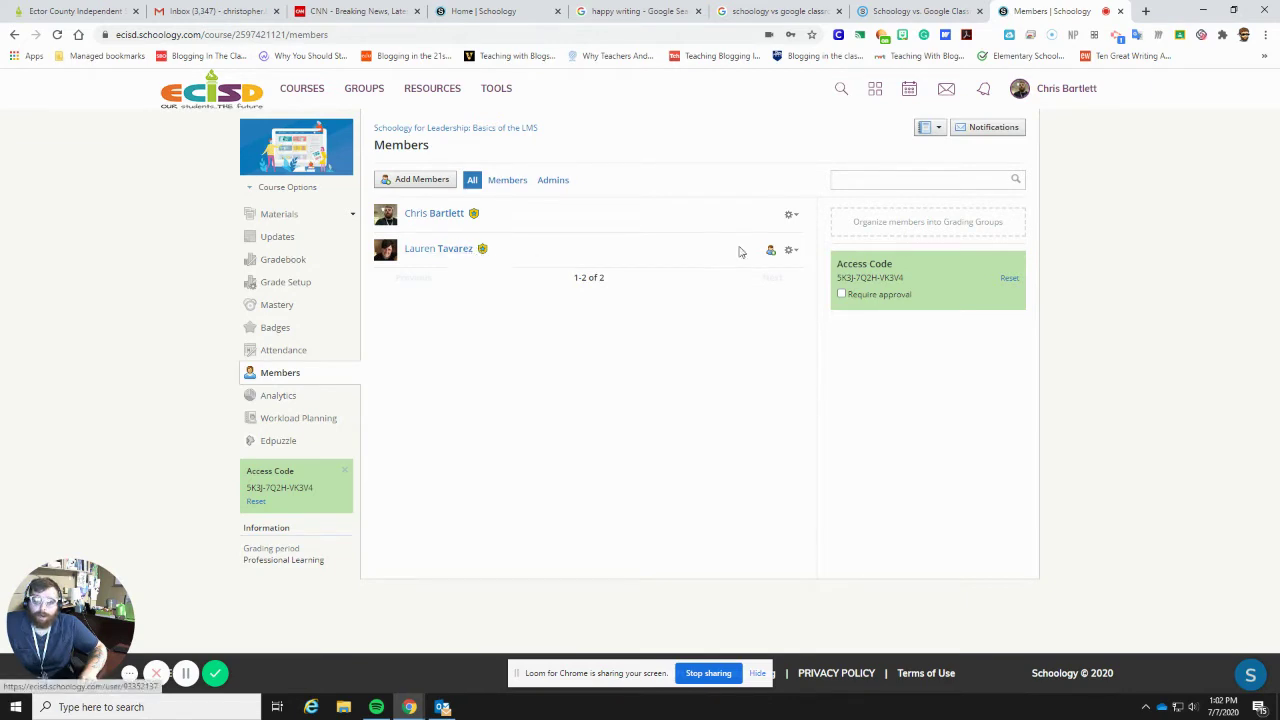
# - Check the second member's gear-menu actions, then go to the course's Workload Planning view
pyautogui.click(790, 250)
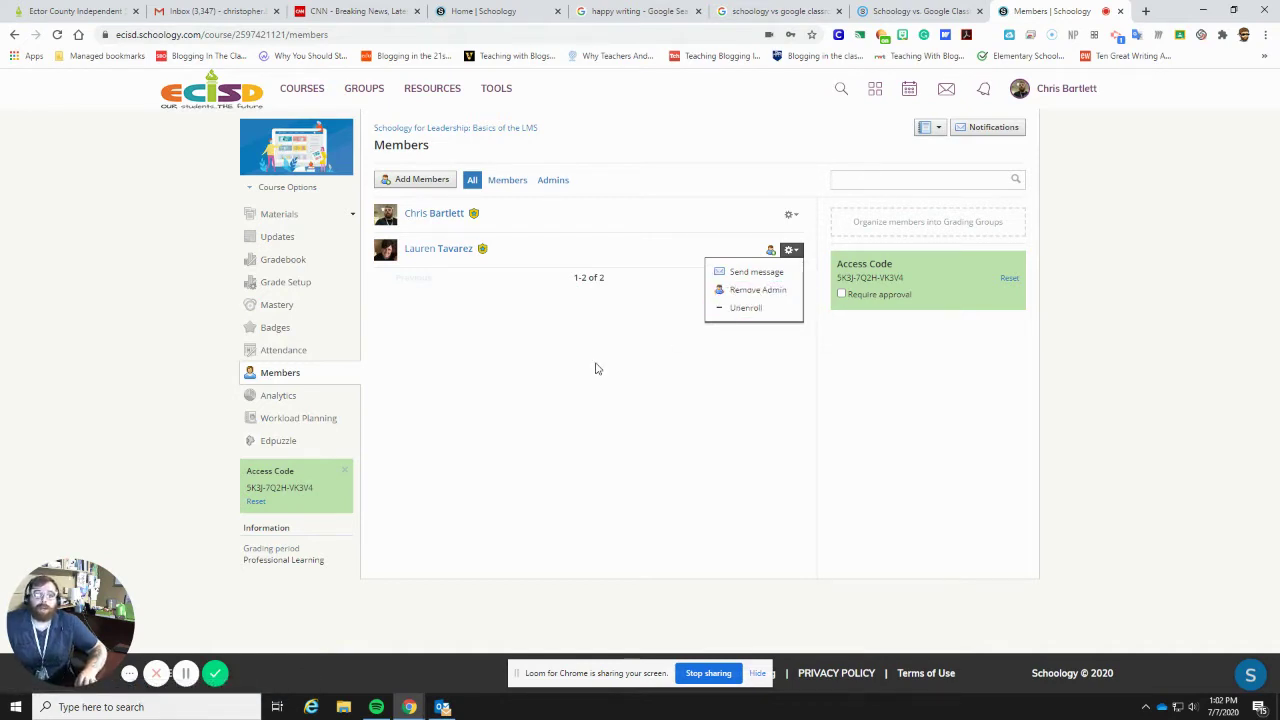
pyautogui.click(687, 406)
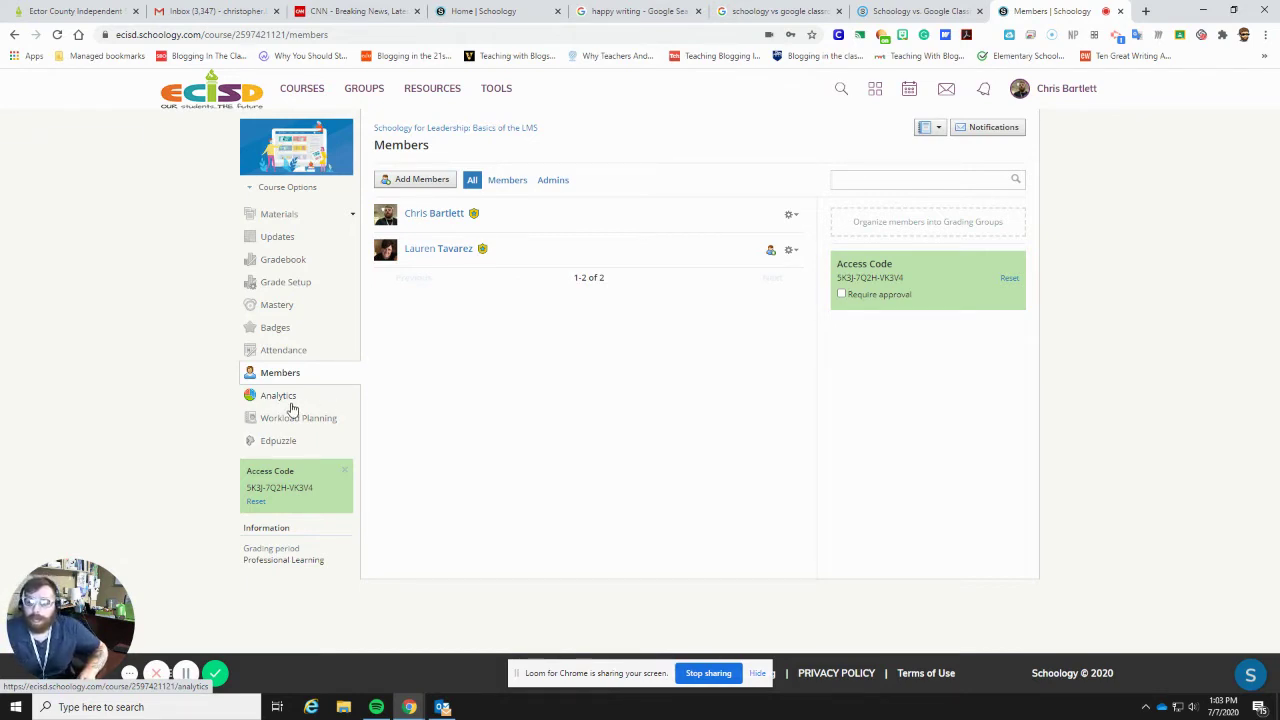
pyautogui.click(295, 418)
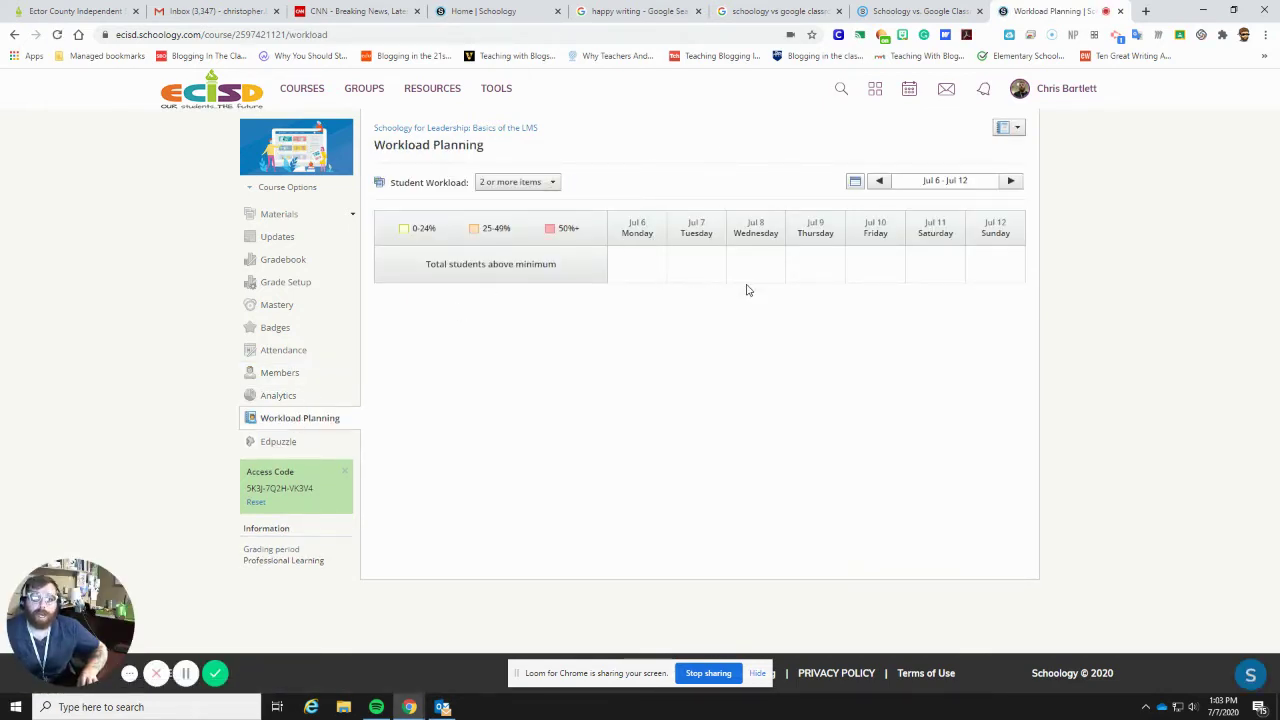
# - Visit the course Attendance page, then the Badges page with its starter badges
pyautogui.click(293, 358)
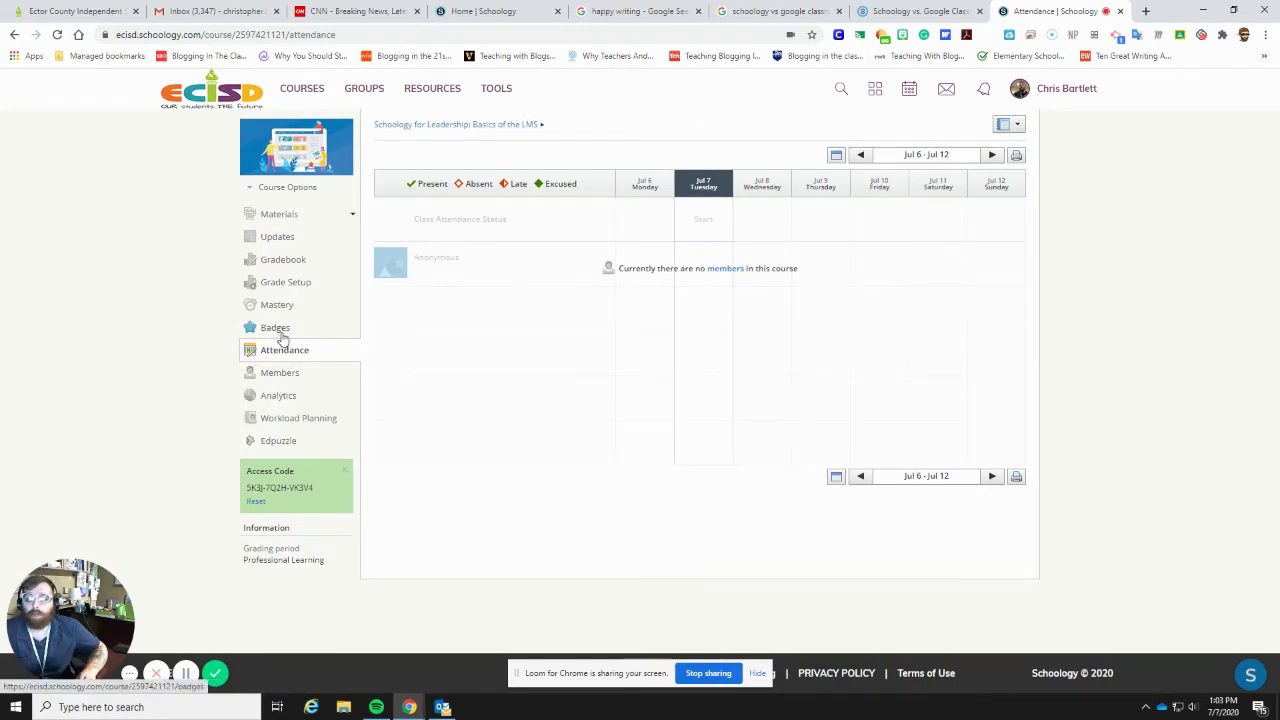
pyautogui.click(281, 336)
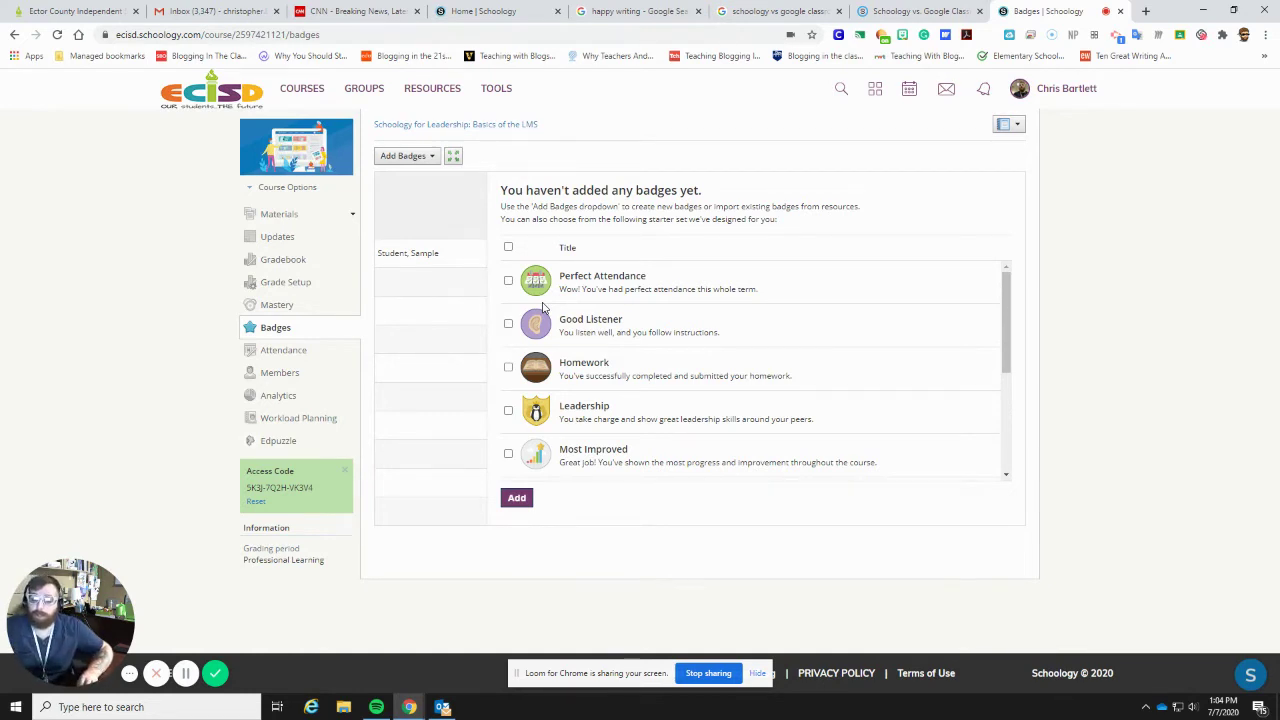
# - Browse the starter badges and Add Badges options, then go to Grade Setup and the Gradebook
pyautogui.scroll(-3, 543, 308)
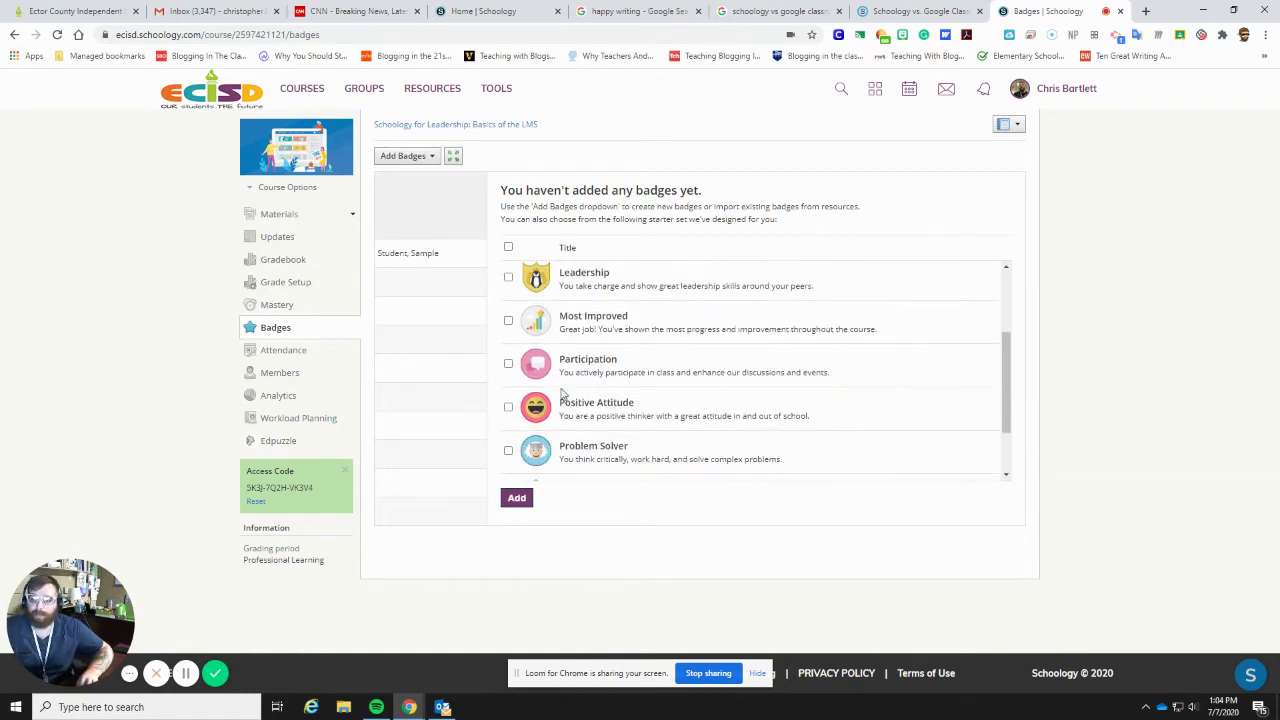
pyautogui.scroll(-2, 563, 393)
pyautogui.scroll(4, 587, 368)
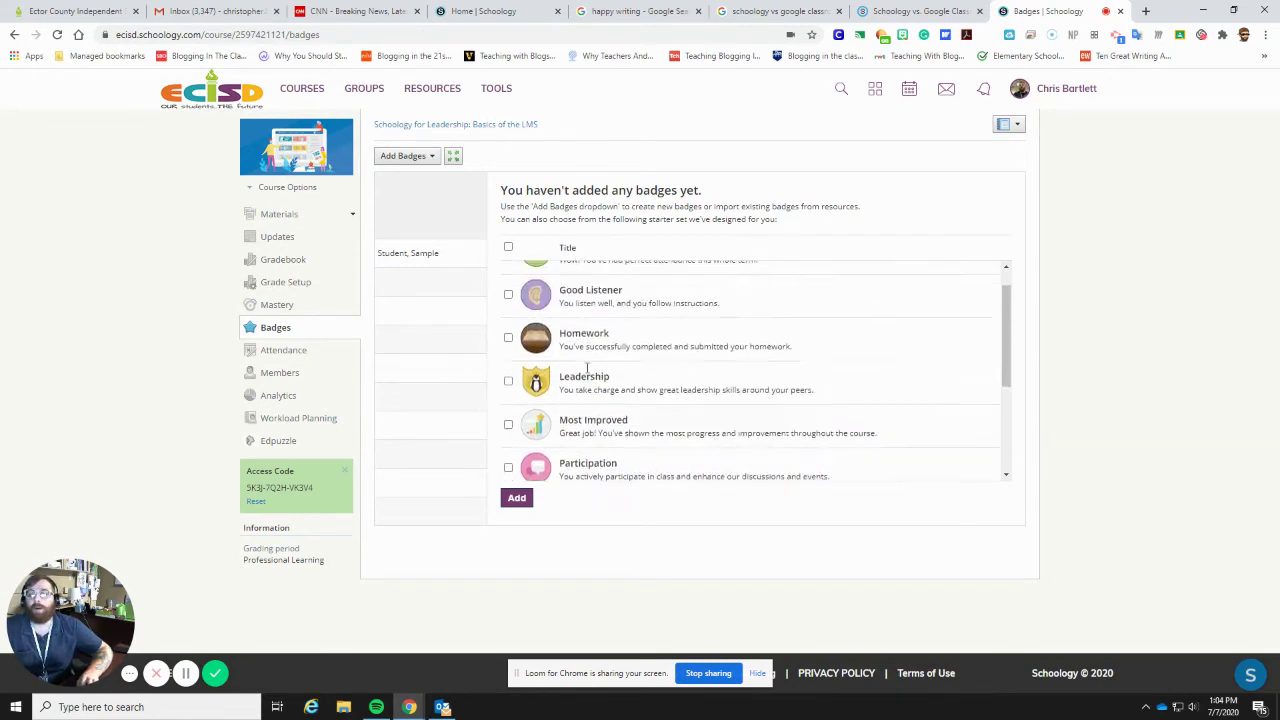
pyautogui.scroll(1, 587, 368)
pyautogui.click(424, 156)
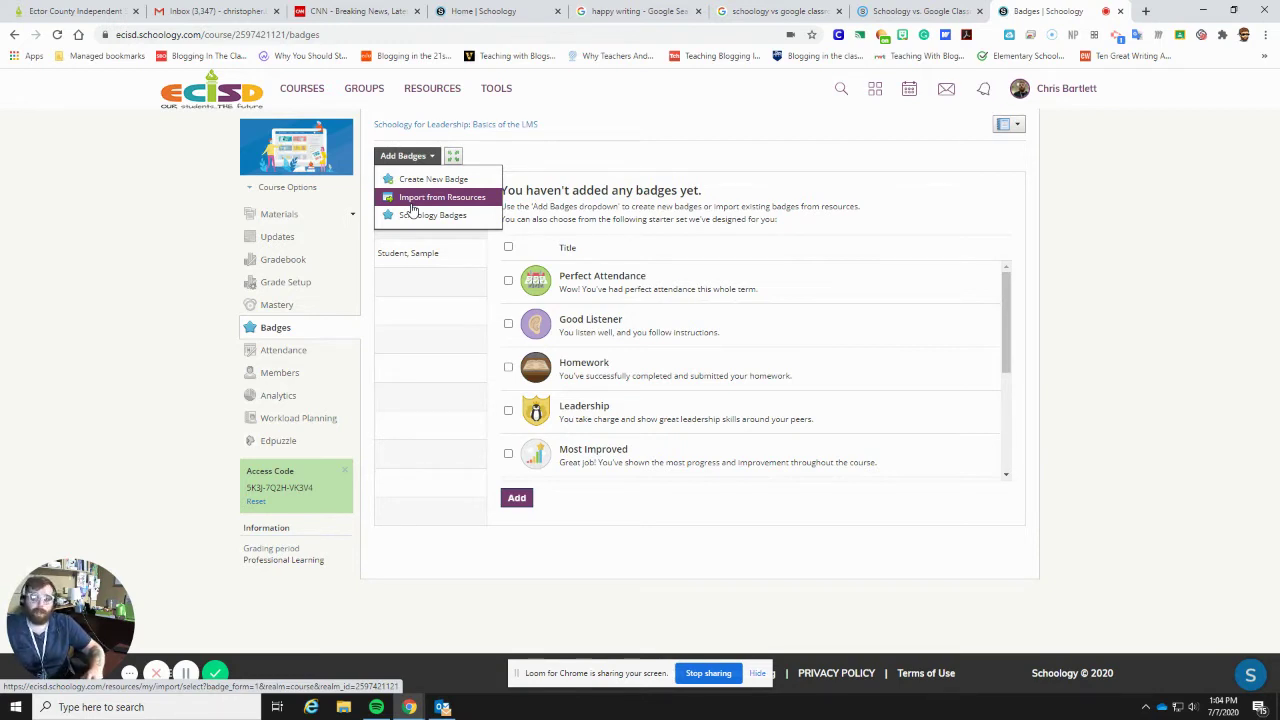
pyautogui.click(280, 283)
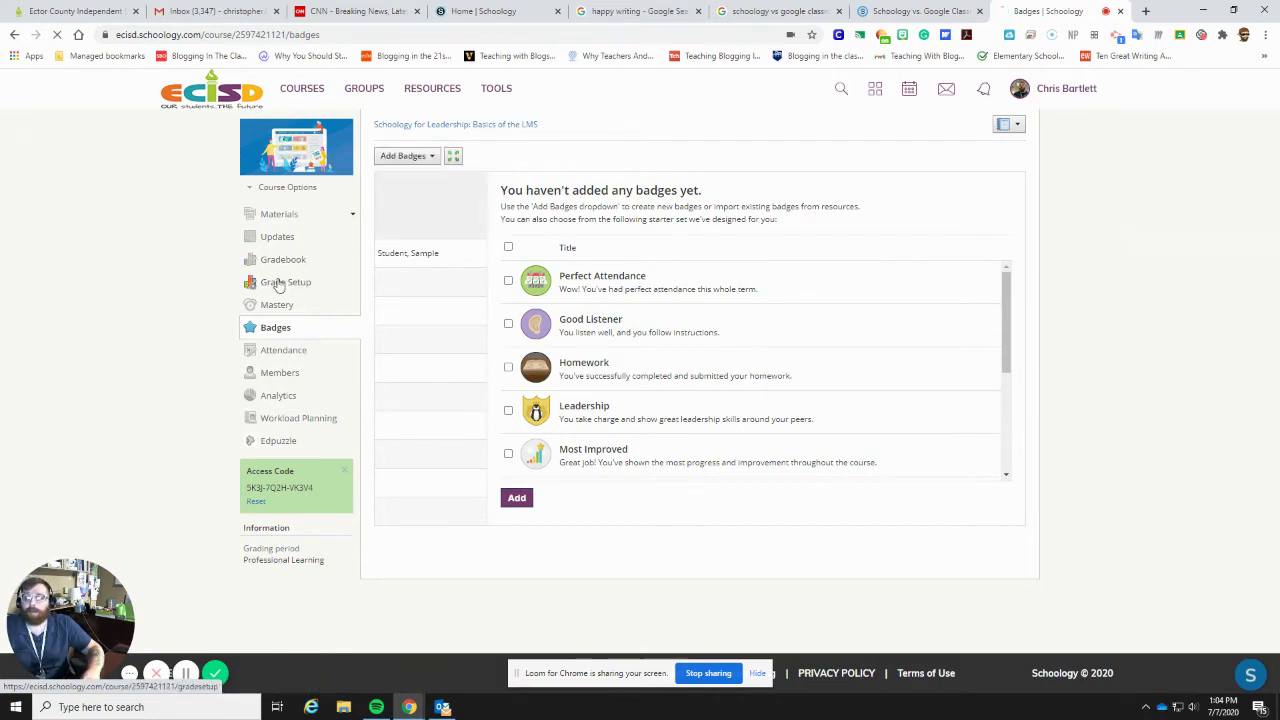
pyautogui.click(294, 259)
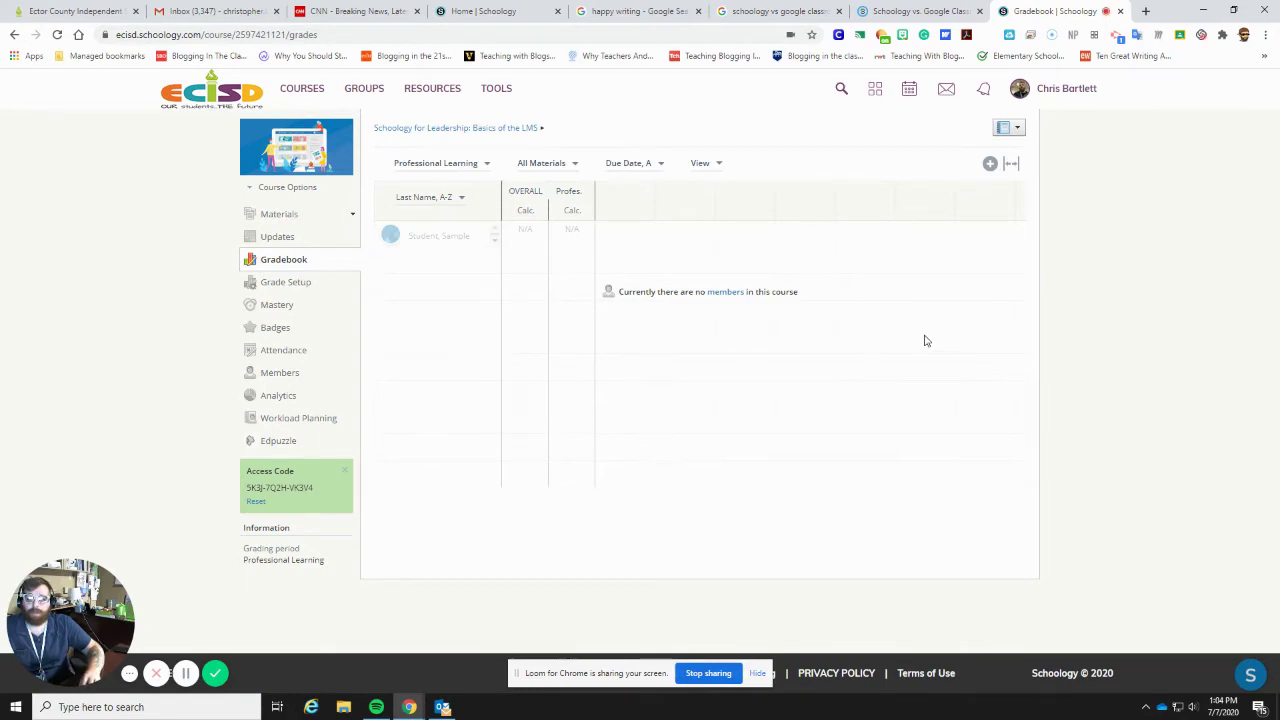
# - Start a new rubric in Grade Setup, close it unsaved, and return to the course Materials
pyautogui.click(305, 283)
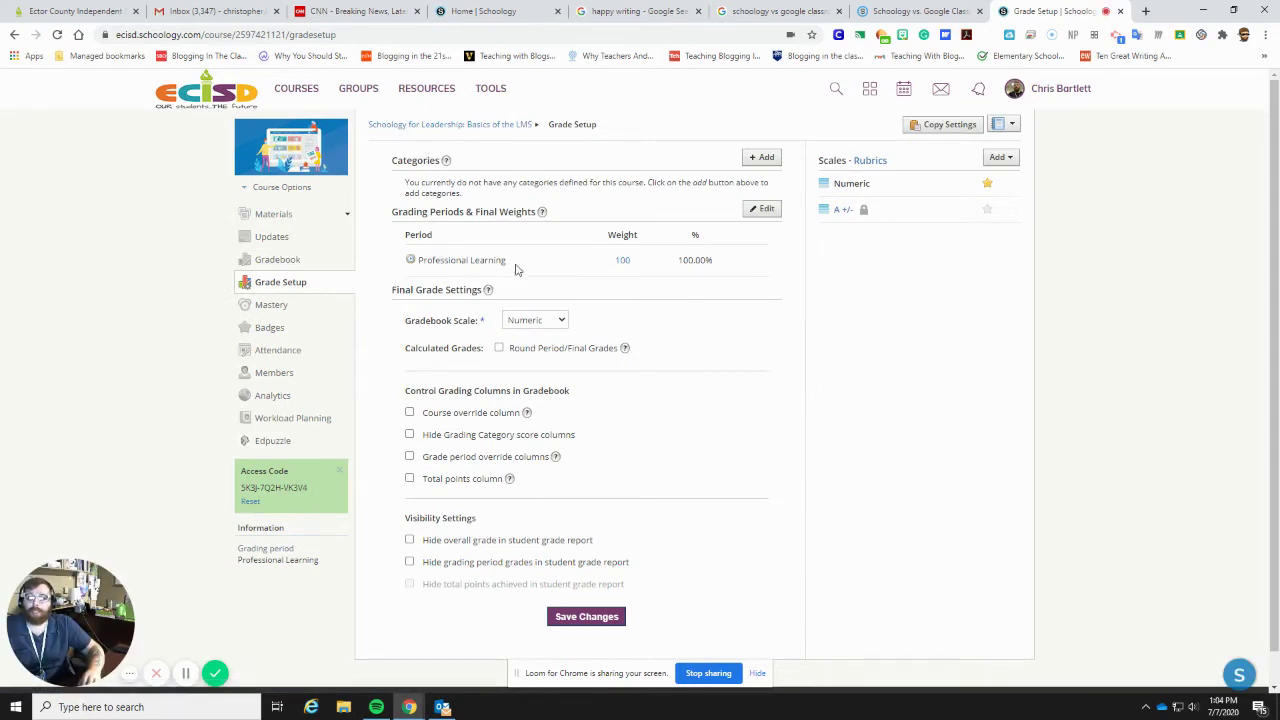
pyautogui.scroll(-1, 509, 331)
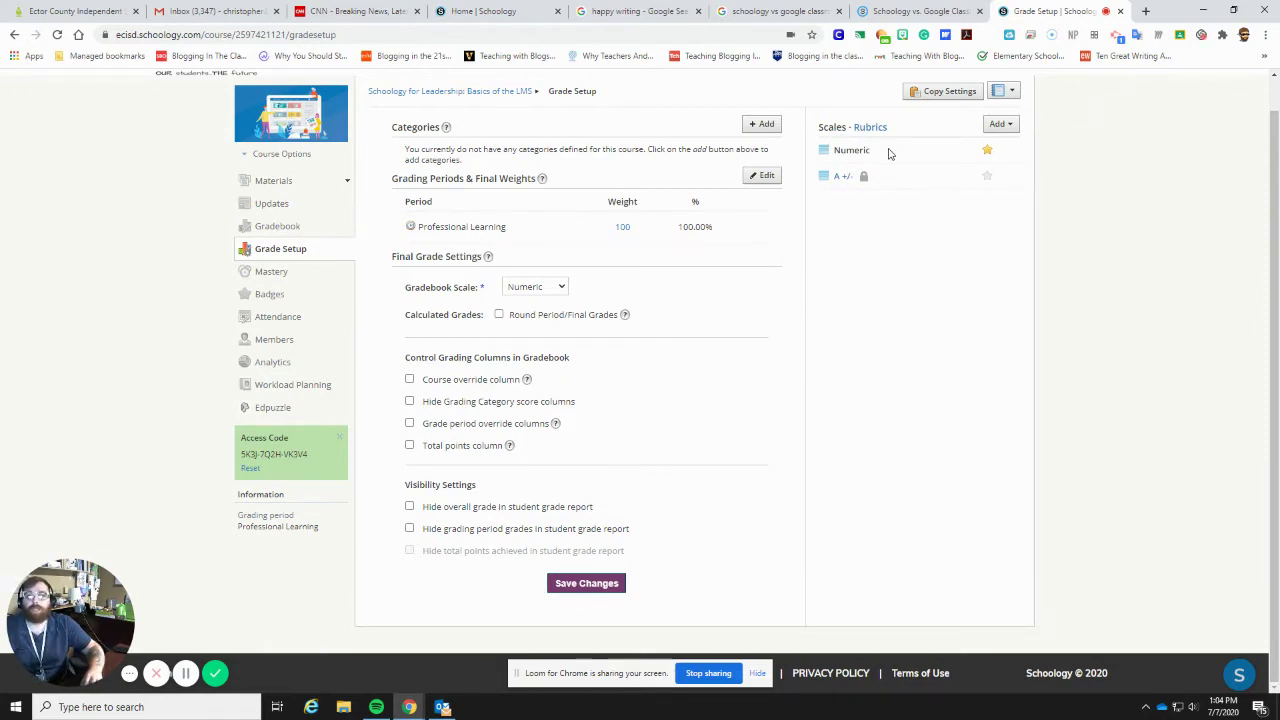
pyautogui.click(1000, 124)
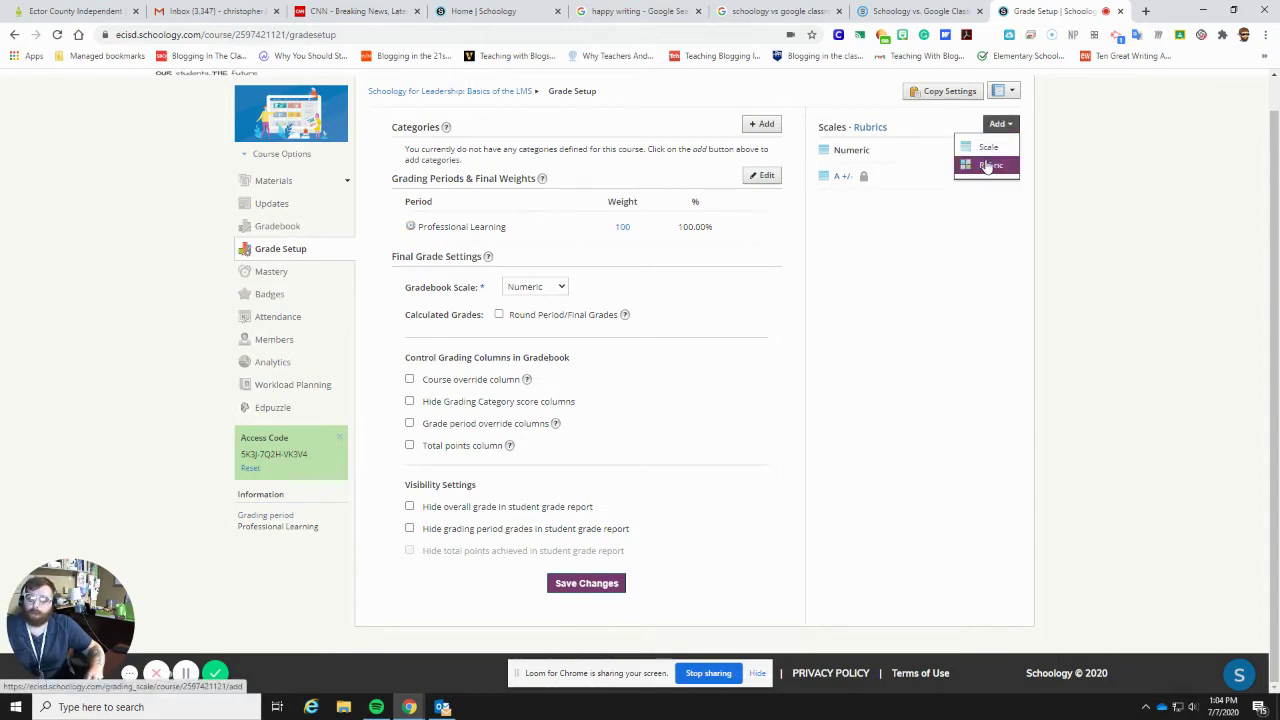
pyautogui.click(988, 165)
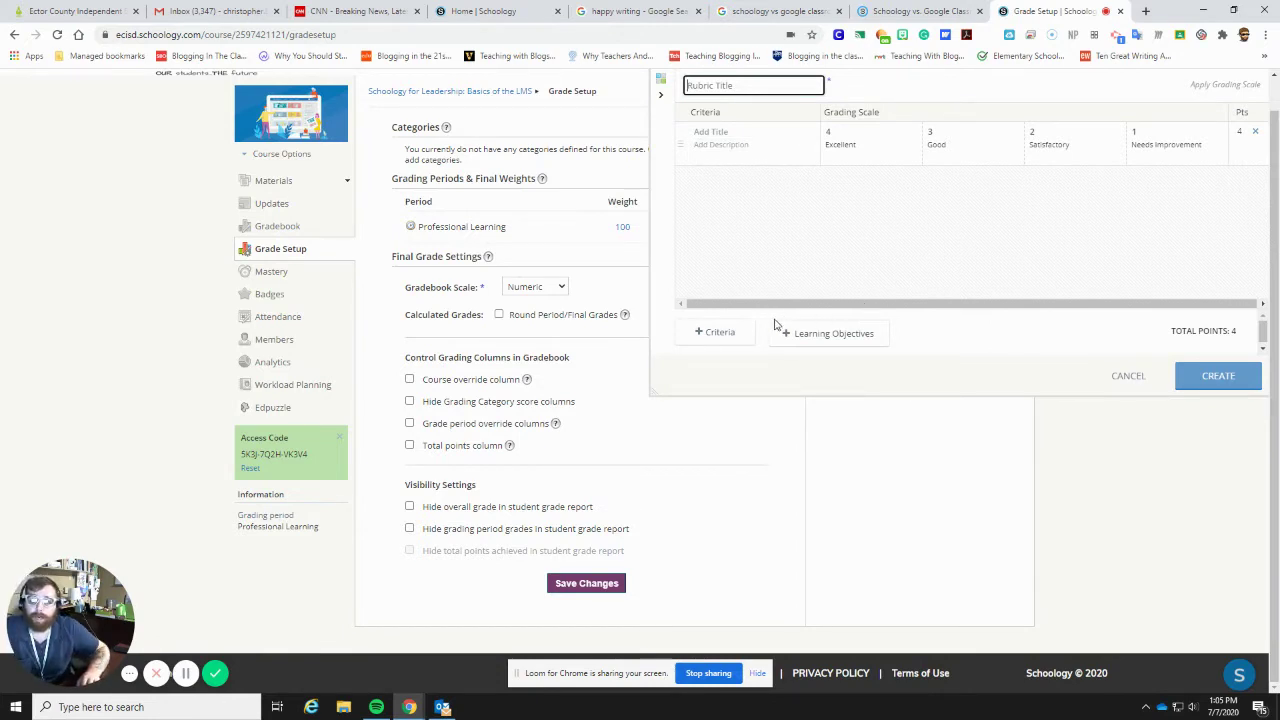
pyautogui.click(1139, 395)
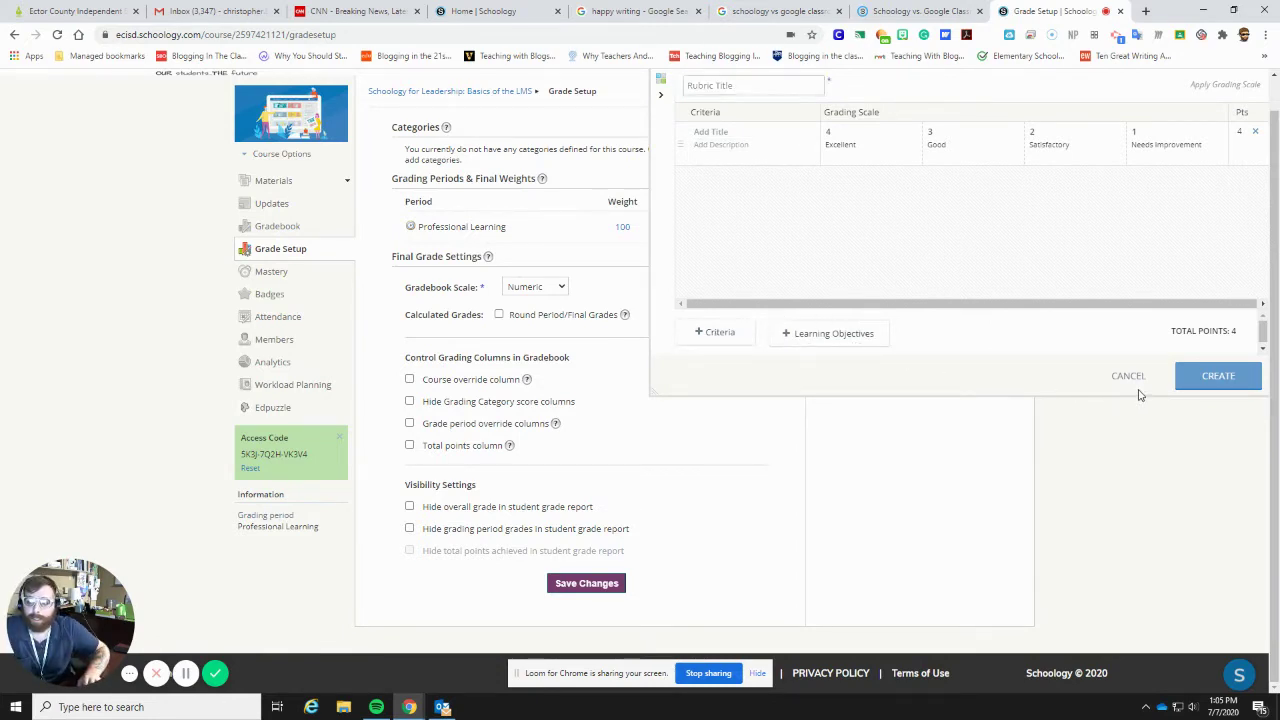
pyautogui.click(1132, 375)
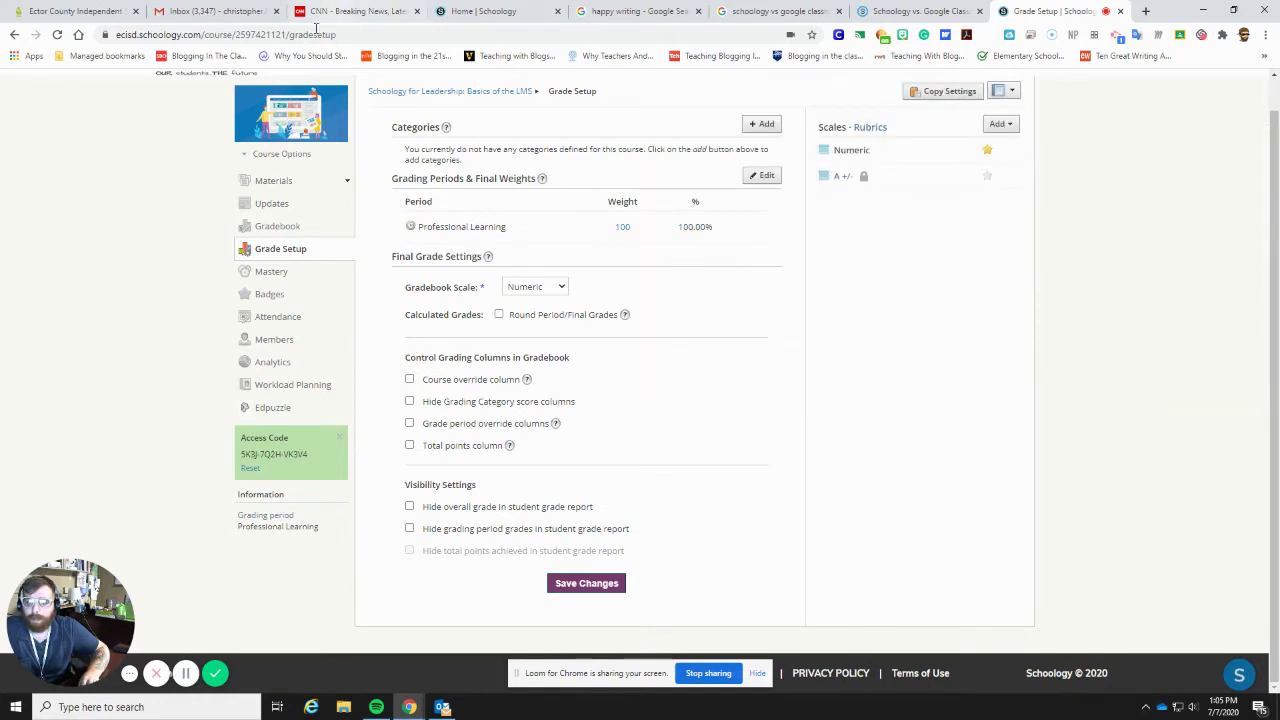
pyautogui.click(274, 180)
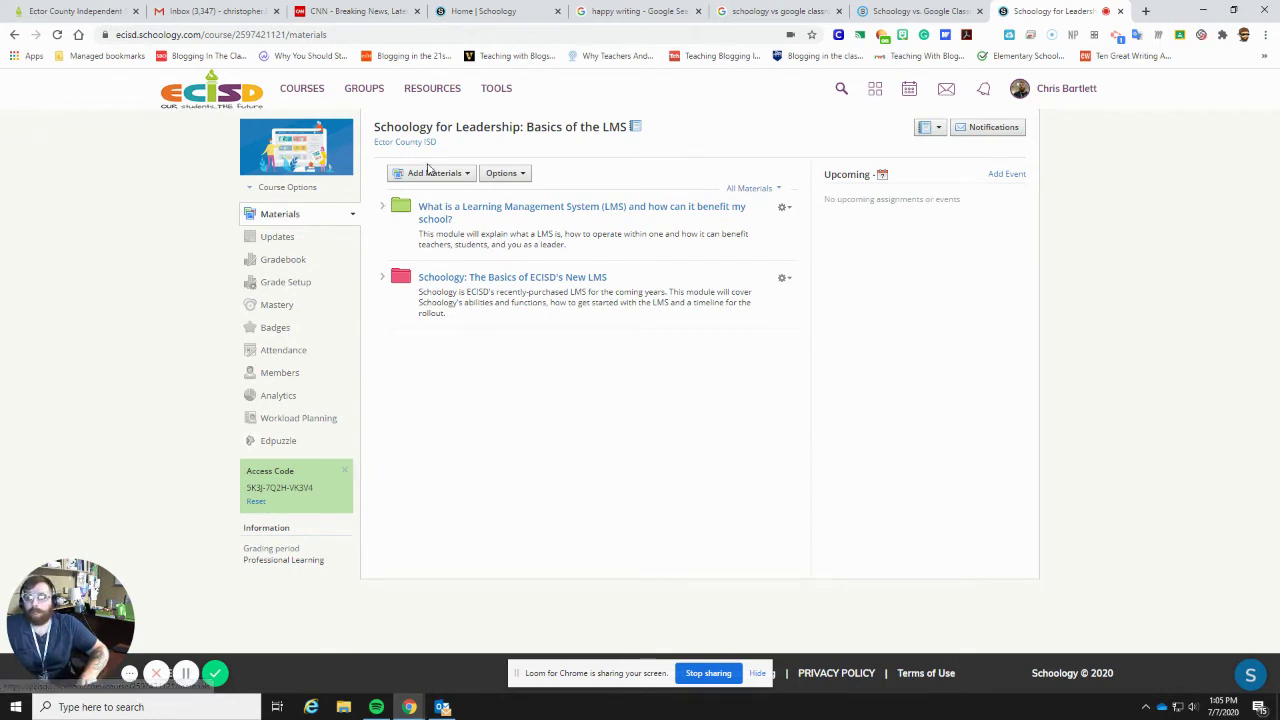
# - Browse the Add Materials types and choose Add Folder
pyautogui.click(433, 174)
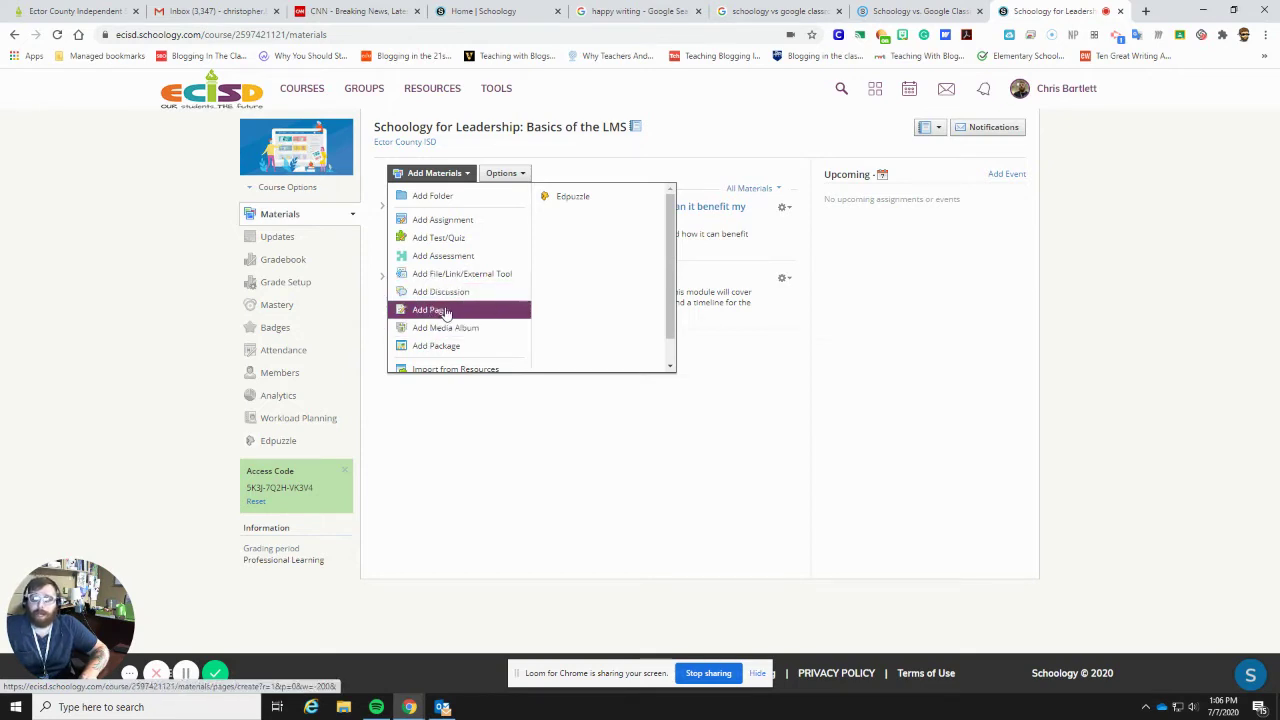
pyautogui.scroll(-1, 440, 305)
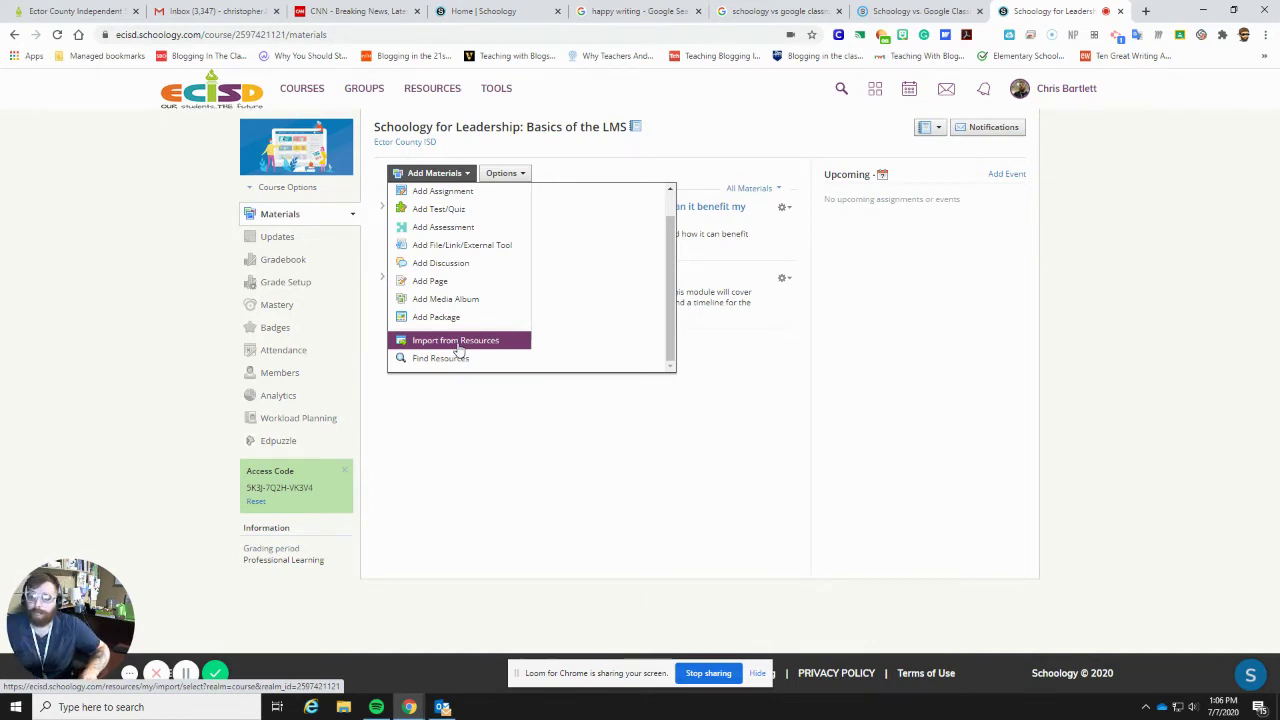
pyautogui.scroll(2, 455, 335)
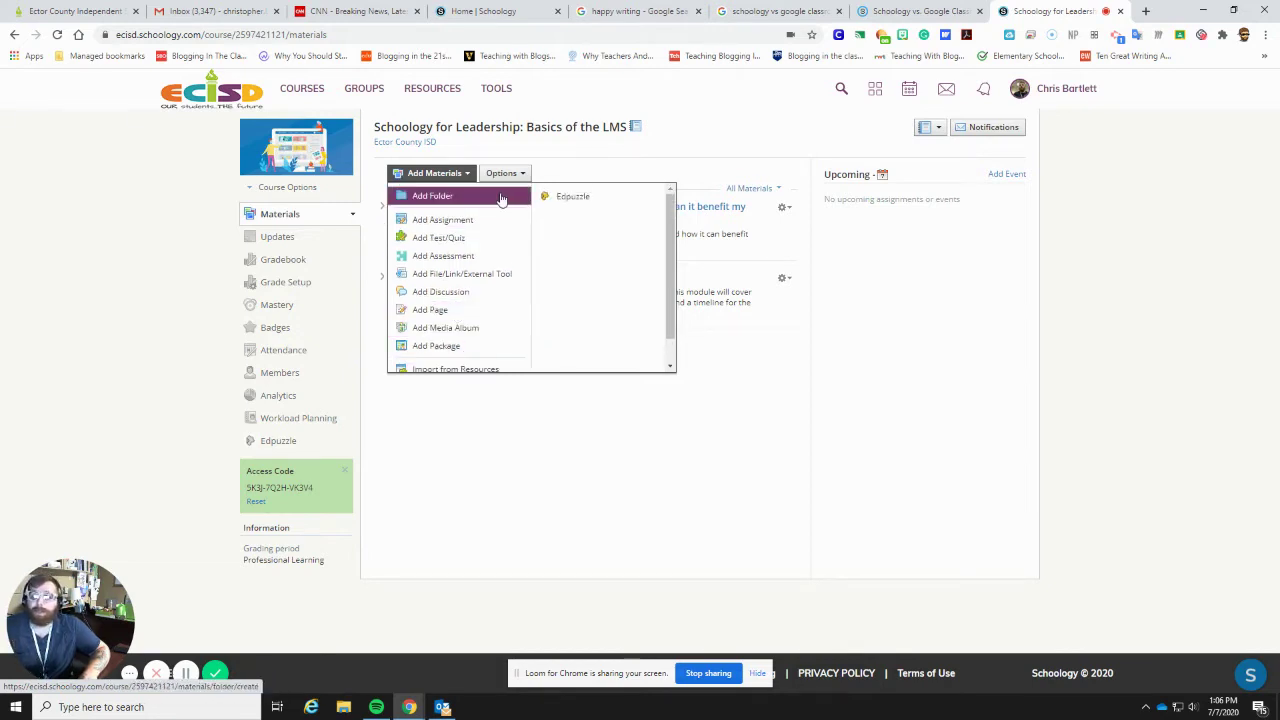
pyautogui.click(507, 194)
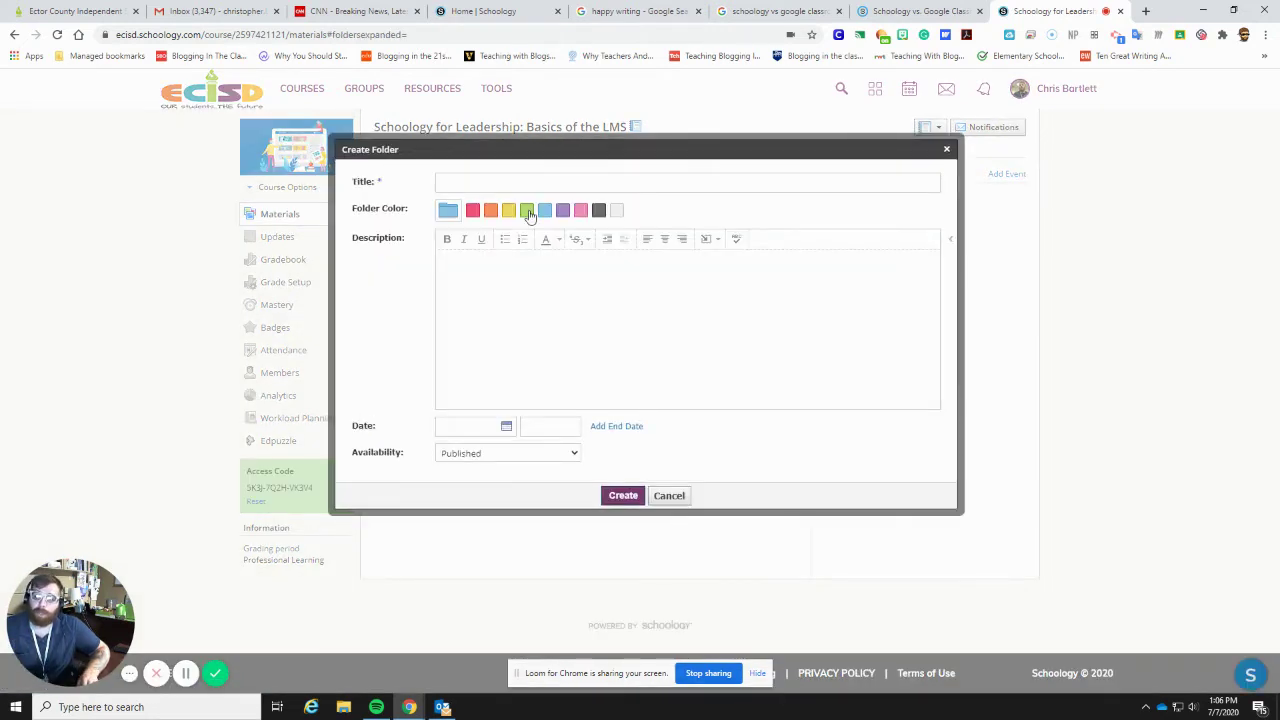
# - Set the new folder to green and Published, then cancel without creating it
pyautogui.click(527, 210)
pyautogui.click(484, 294)
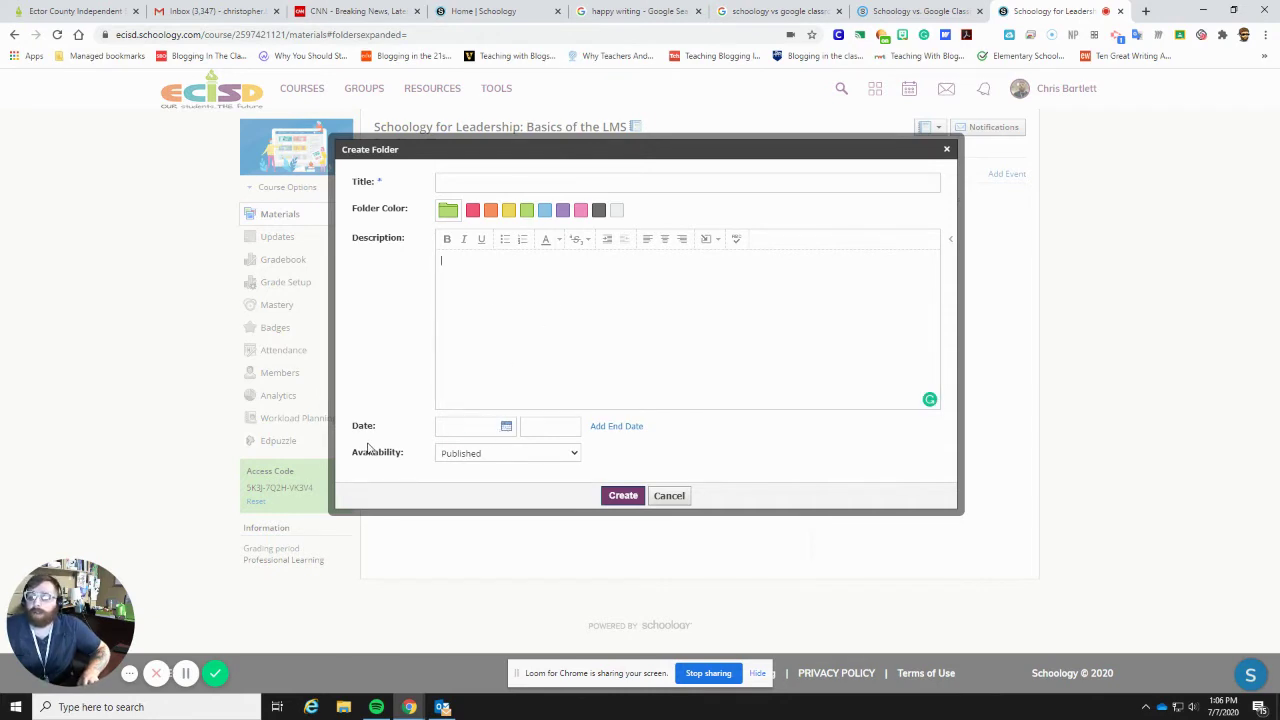
pyautogui.click(518, 457)
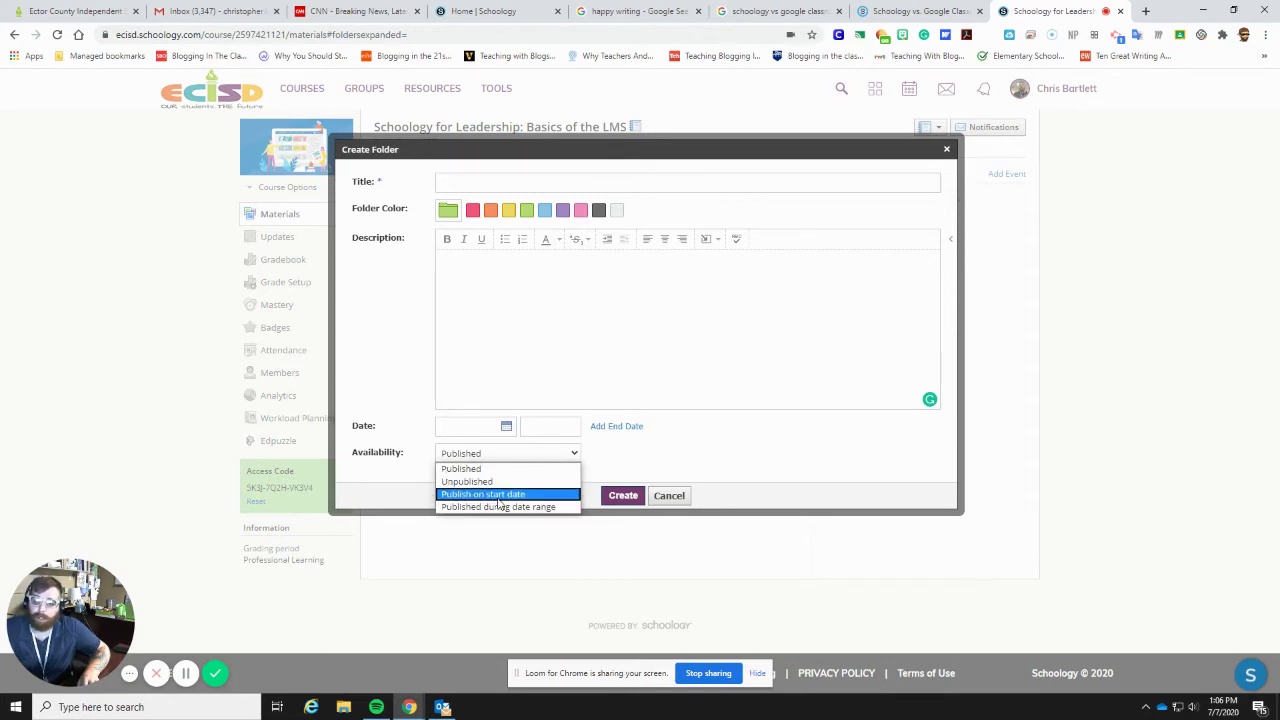
pyautogui.click(697, 440)
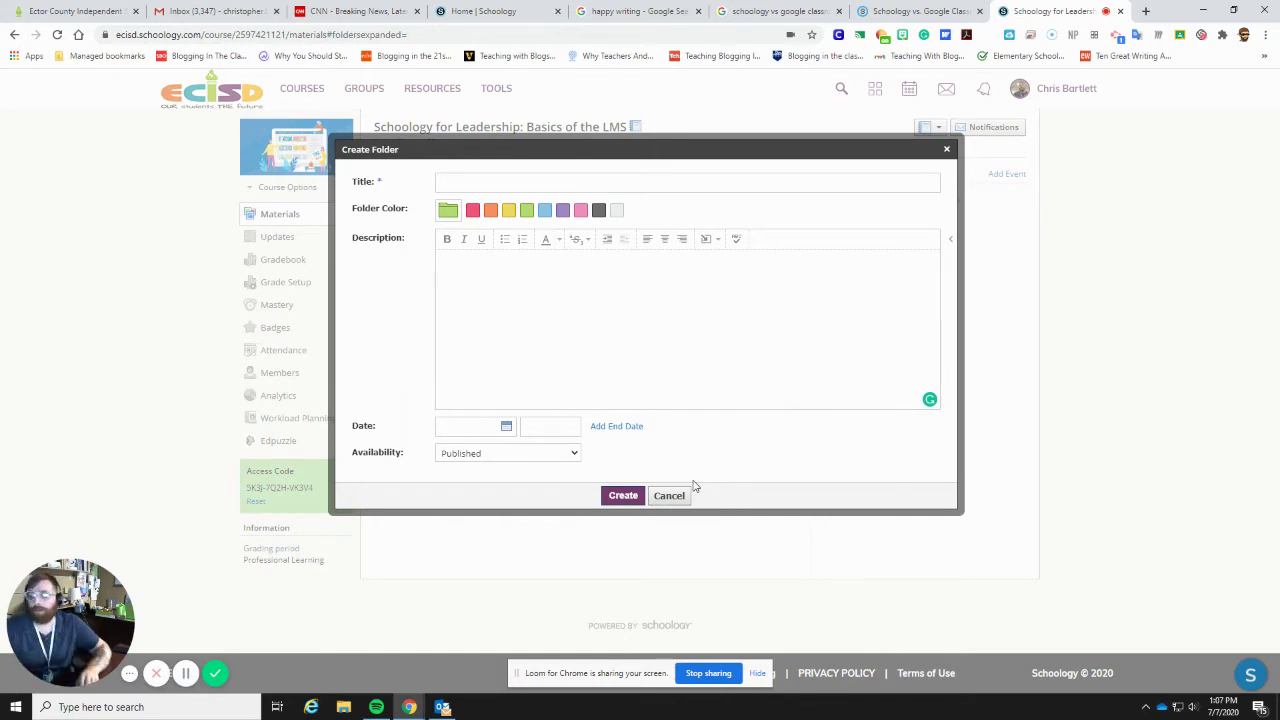
pyautogui.click(668, 495)
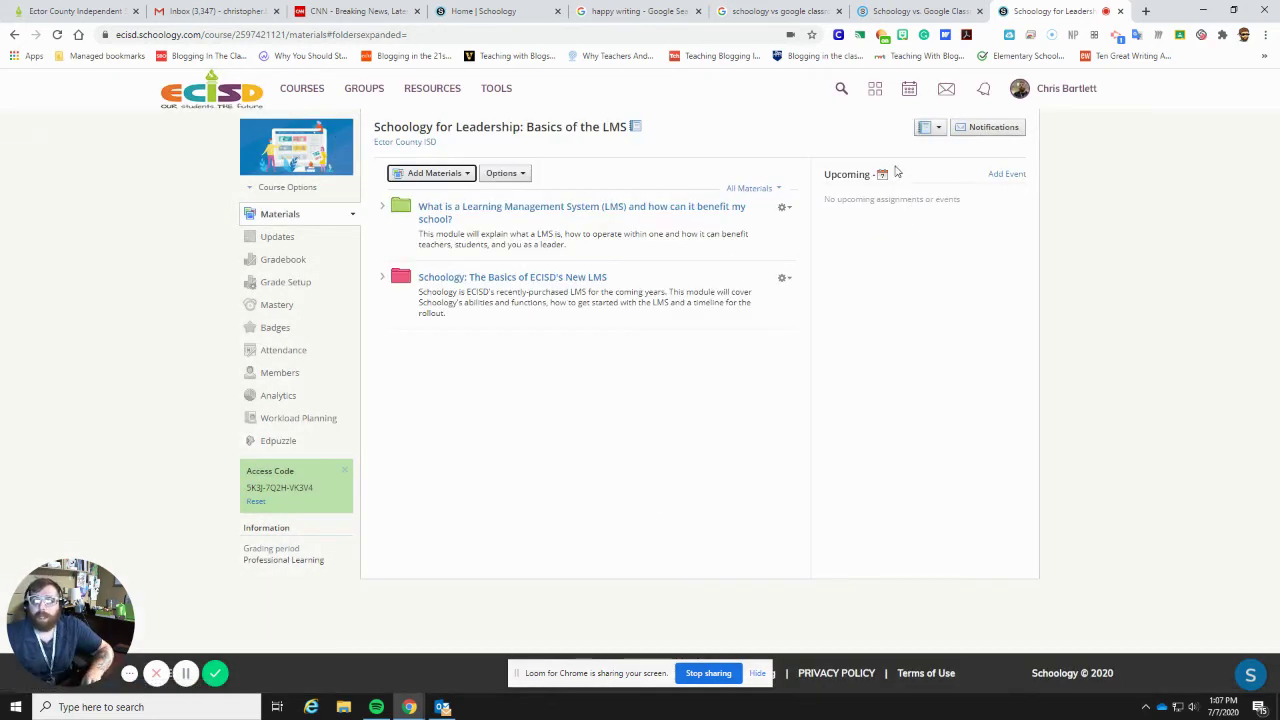
# - Look over the Add Materials and course Options menus
pyautogui.click(438, 174)
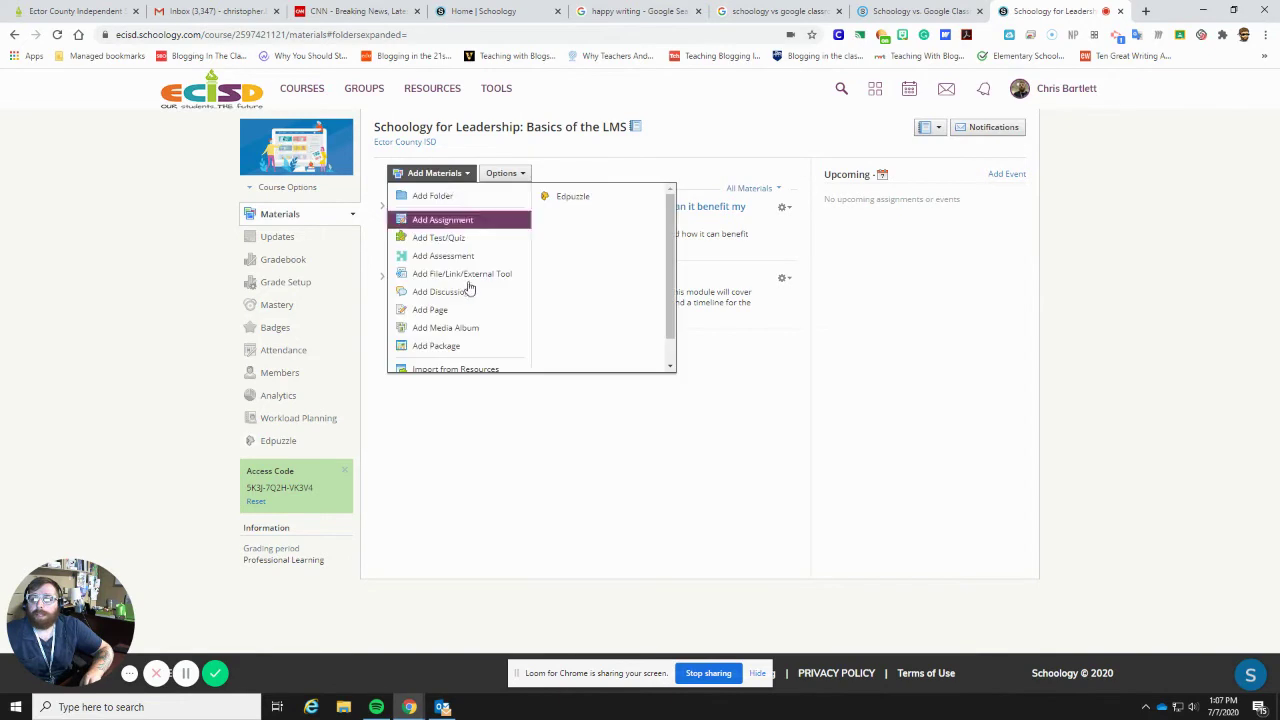
pyautogui.click(524, 175)
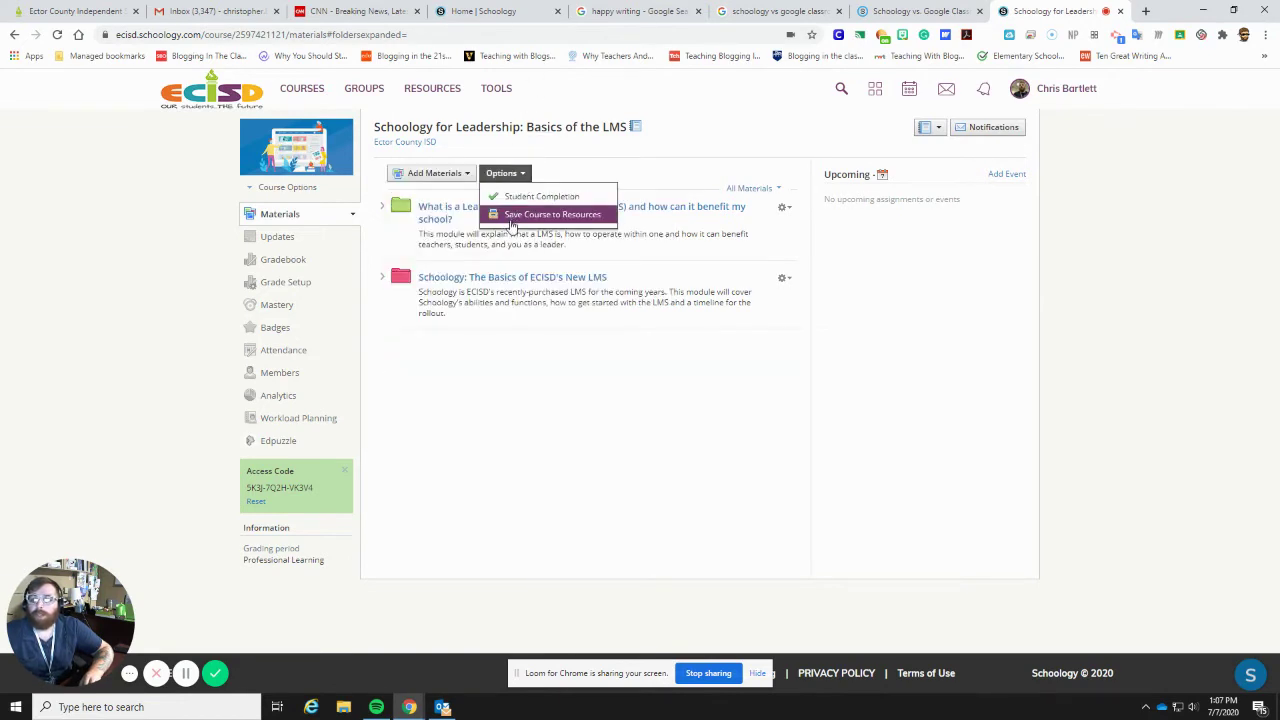
pyautogui.click(507, 397)
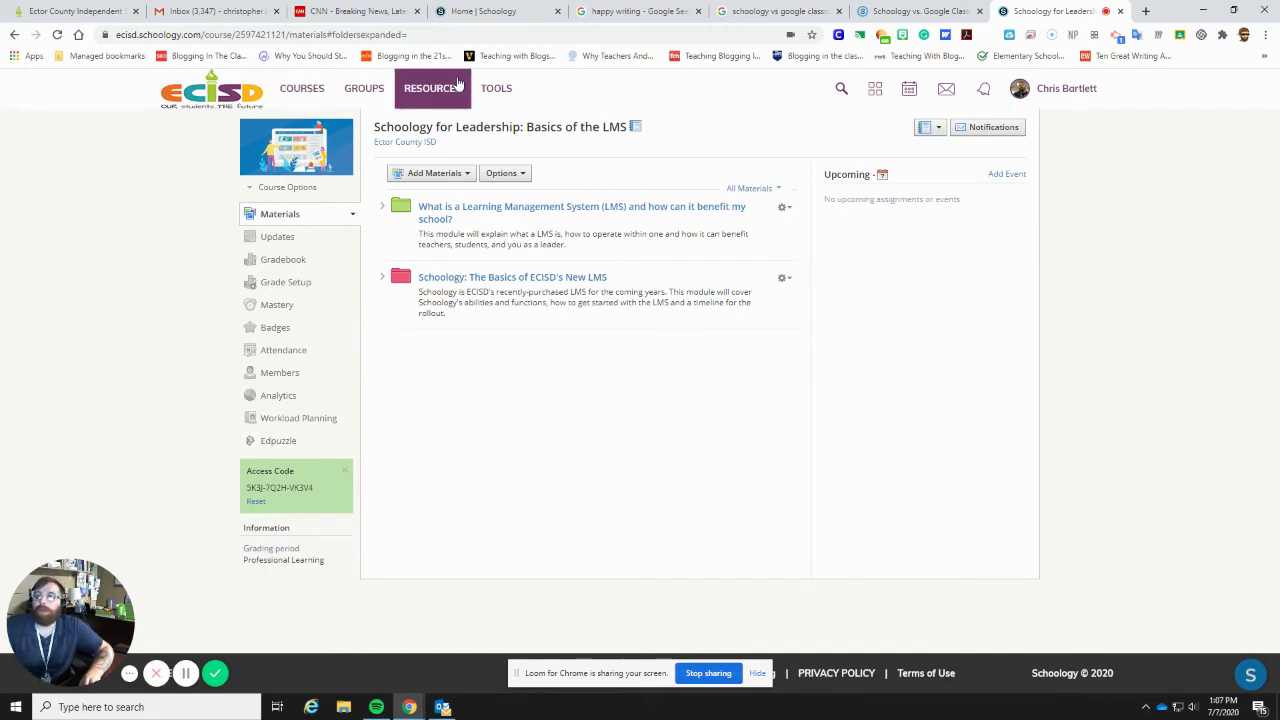
# - Switch between the Courses and Groups lists and open the Instructional Technology Specialists group
pyautogui.click(321, 89)
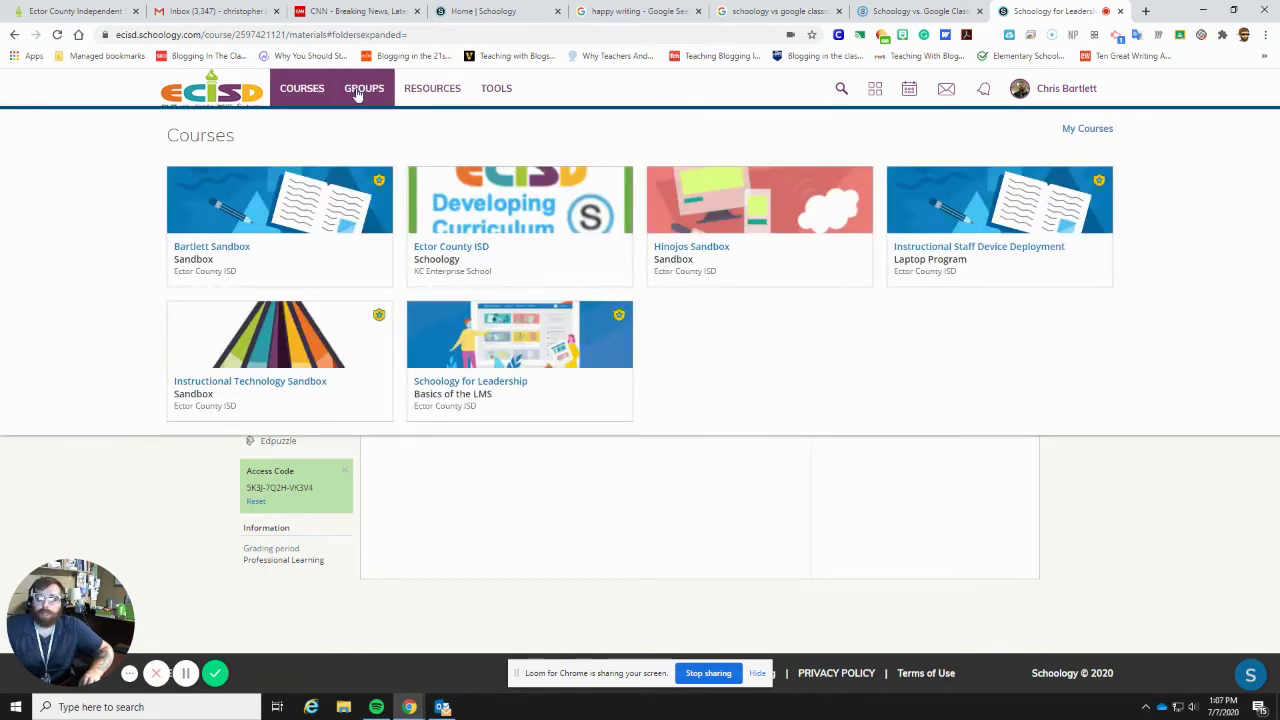
pyautogui.click(358, 90)
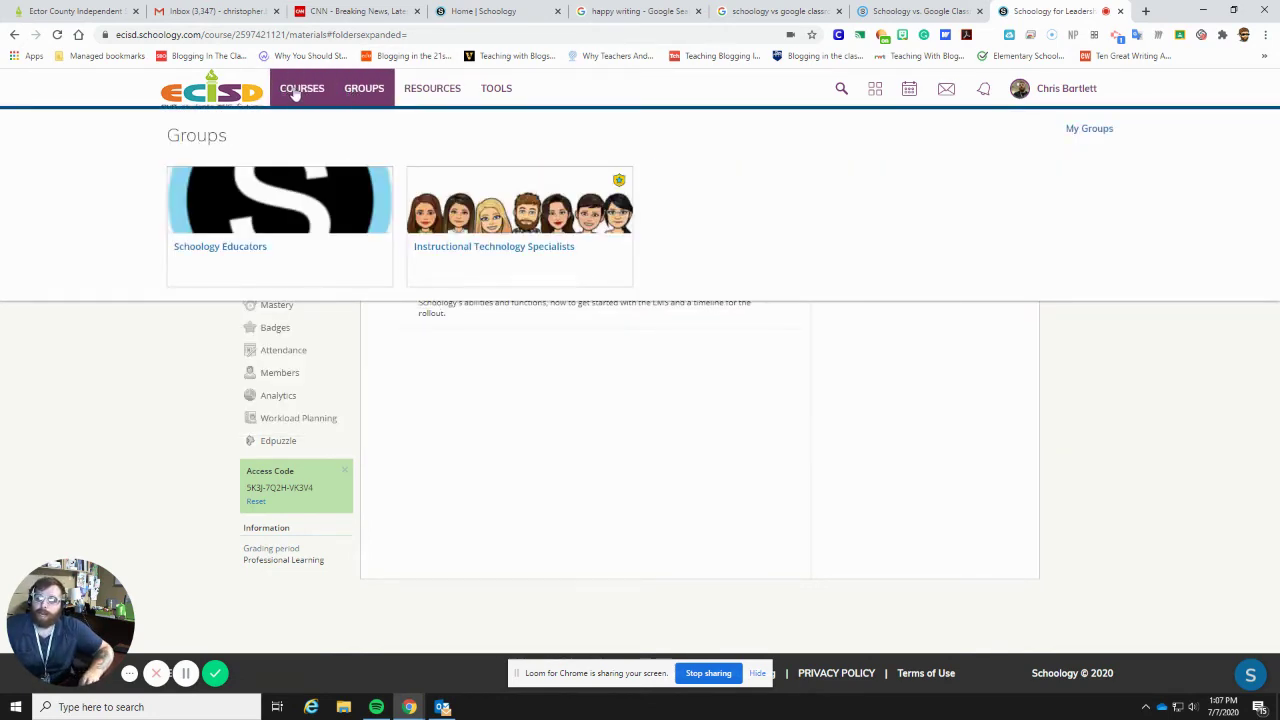
pyautogui.click(296, 92)
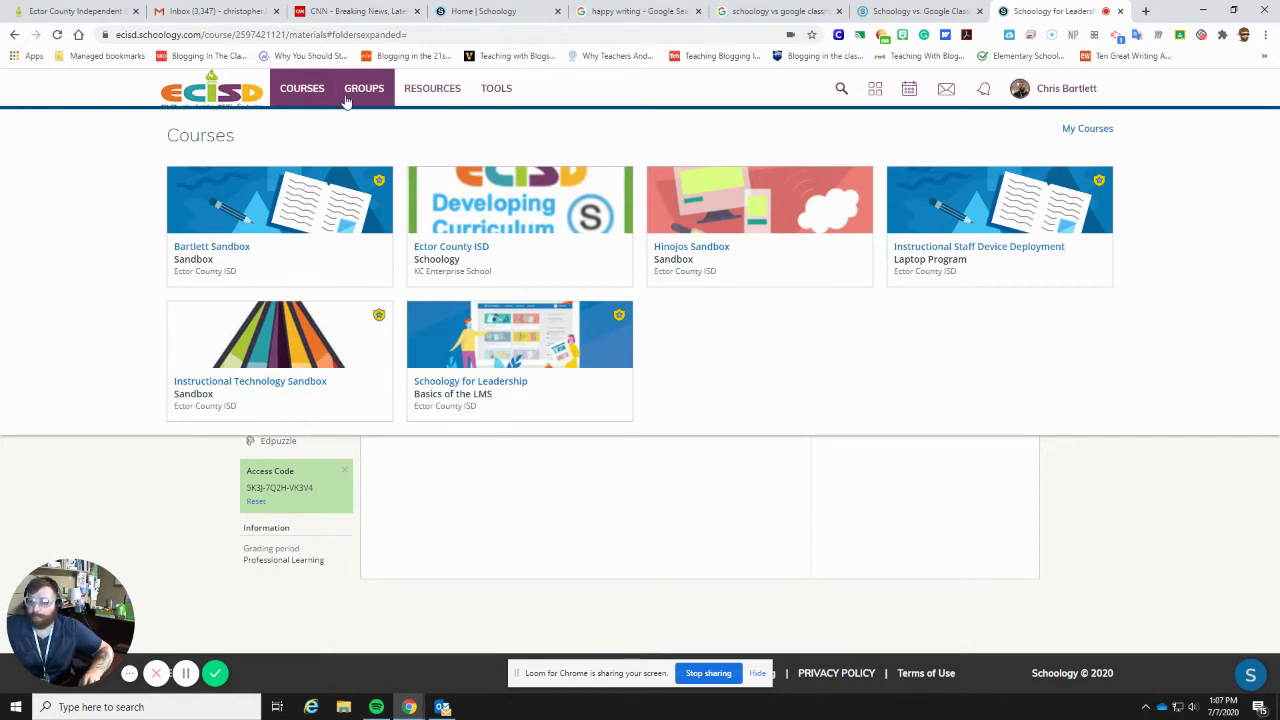
pyautogui.click(346, 99)
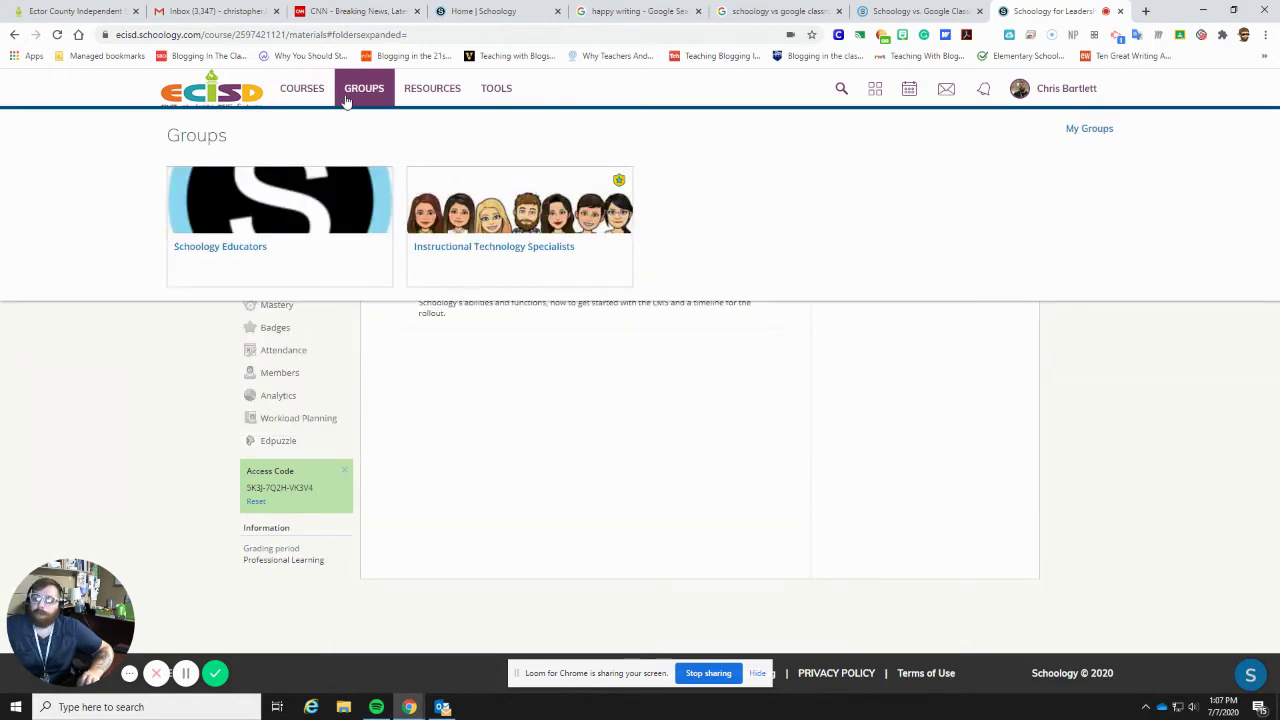
pyautogui.click(505, 232)
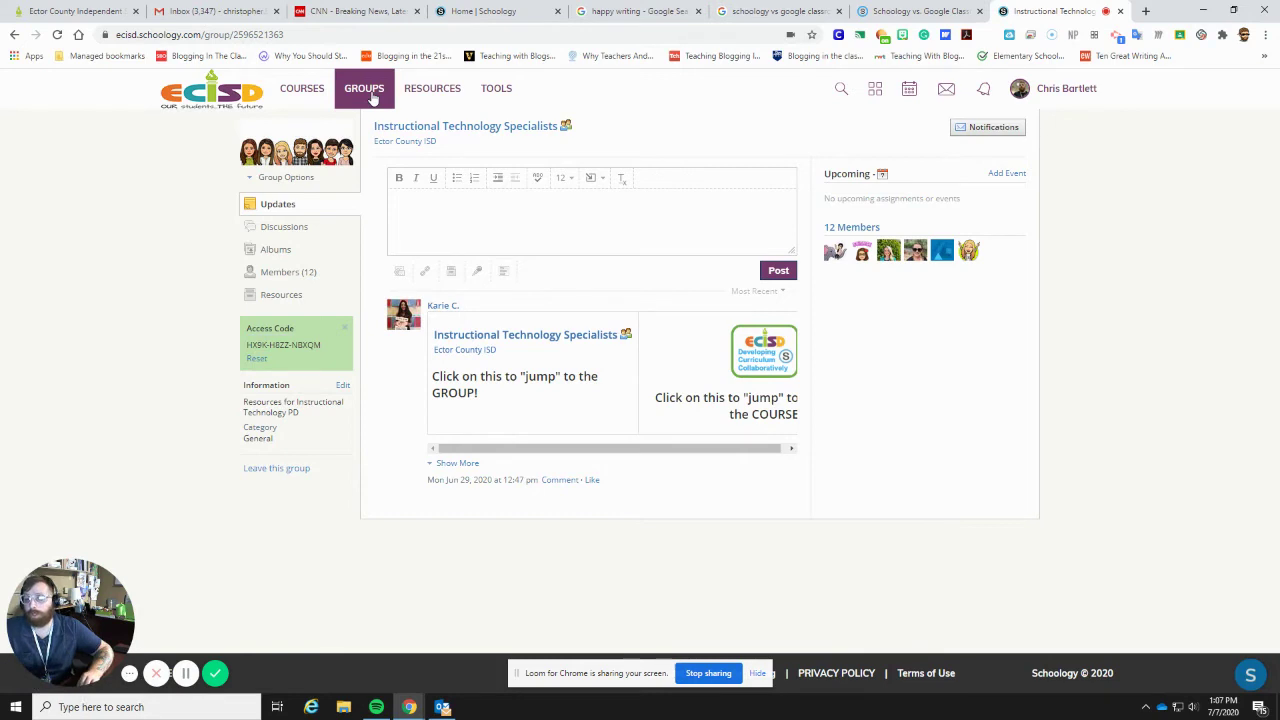
# - Open the Members (12) list of the Instructional Technology Specialists group
pyautogui.click(314, 274)
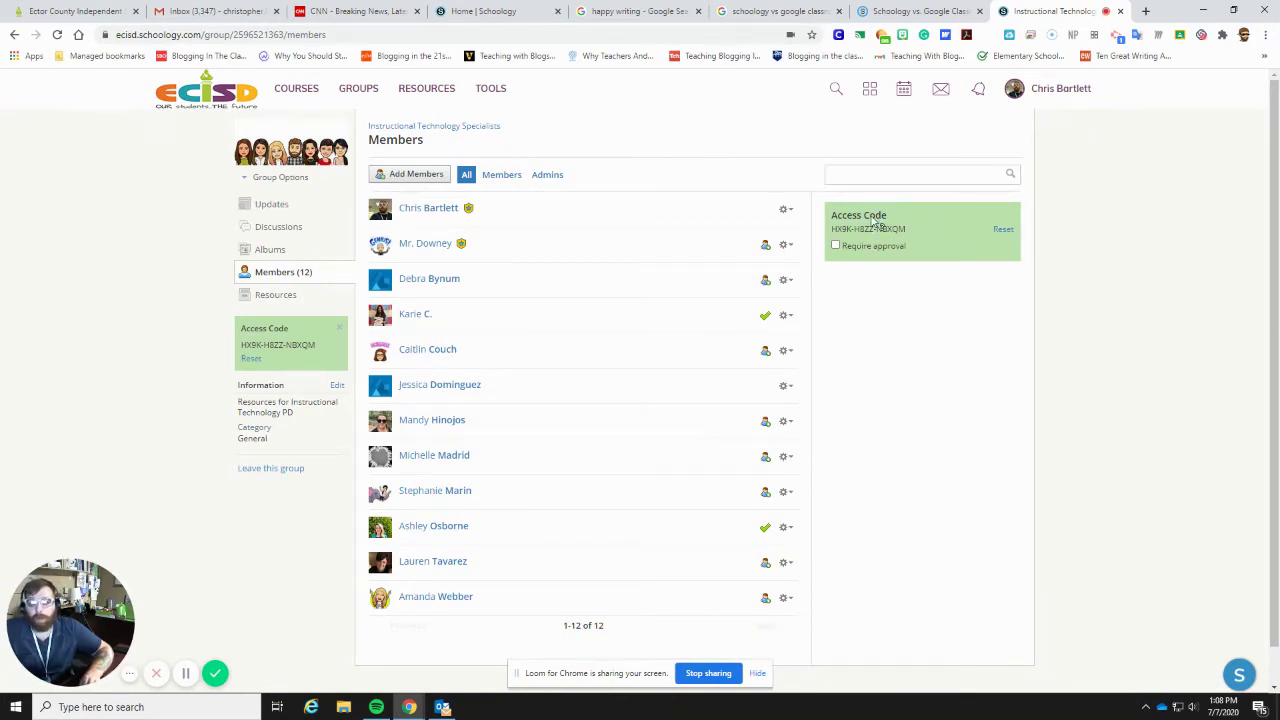
pyautogui.moveTo(836, 216); pyautogui.dragTo(940, 230)
pyautogui.click(409, 175)
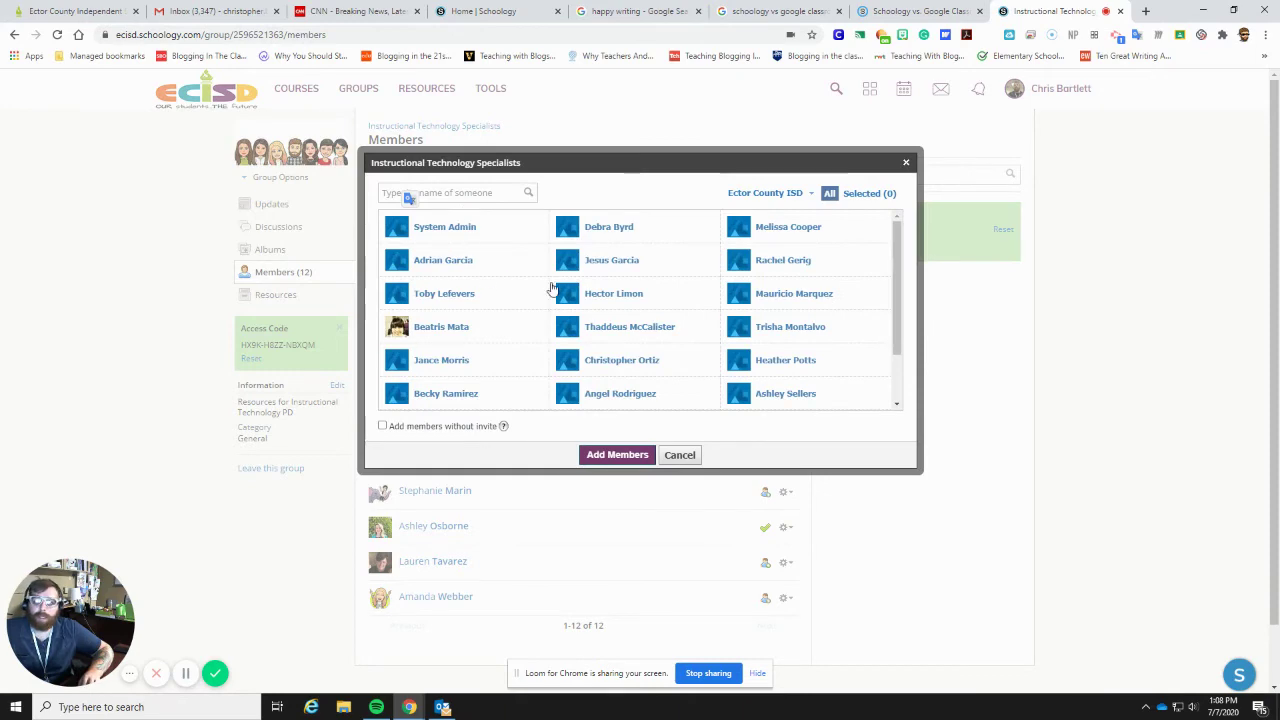
pyautogui.scroll(-1, 550, 314)
pyautogui.scroll(1, 550, 314)
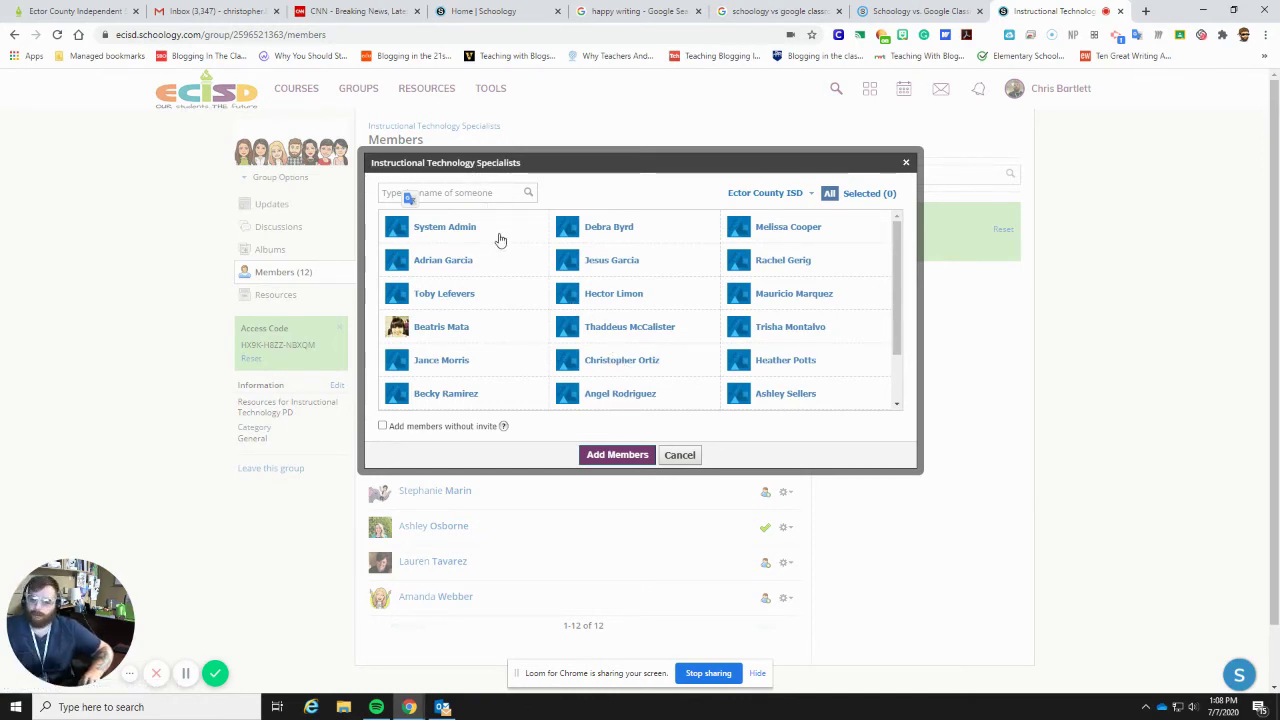
pyautogui.click(497, 194)
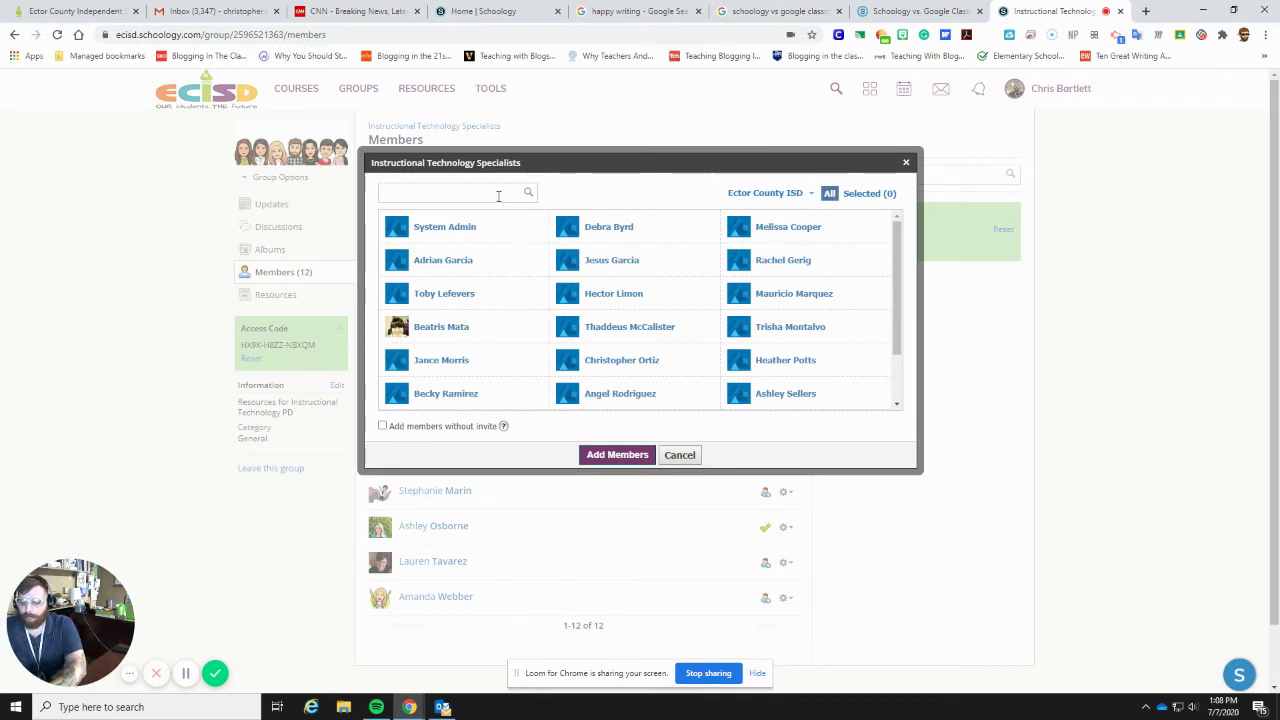
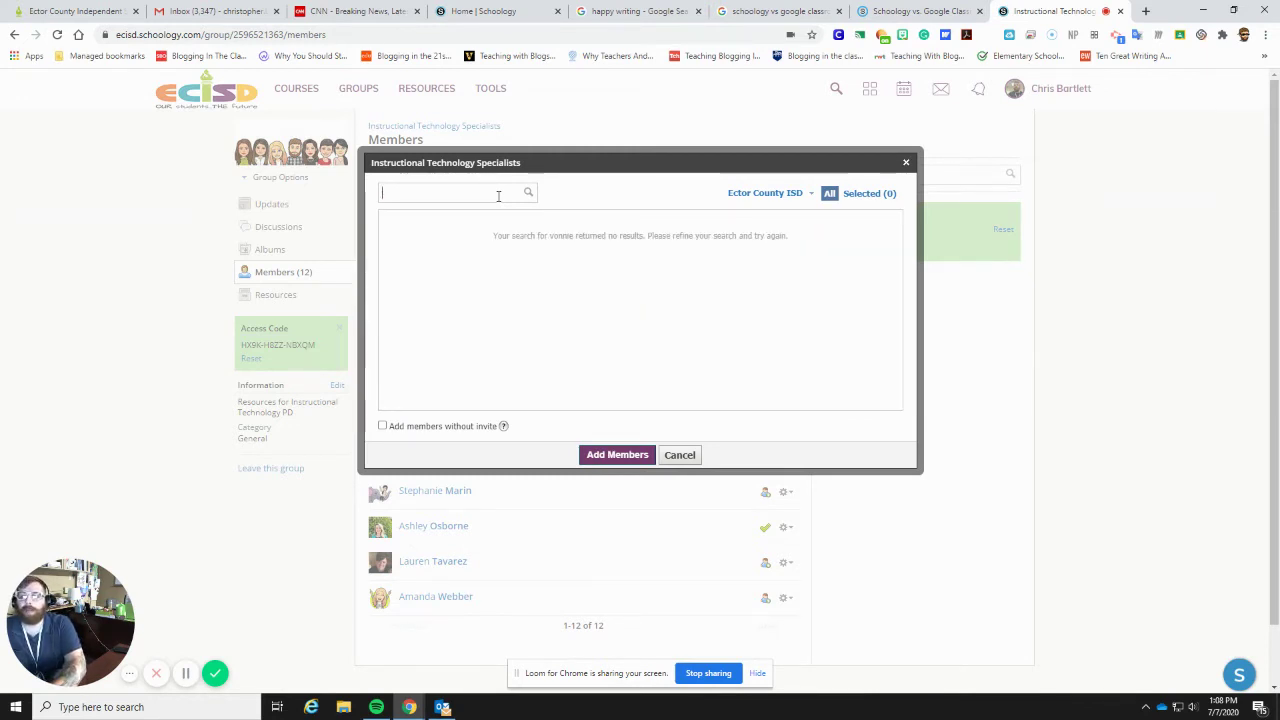
pyautogui.write('thad')
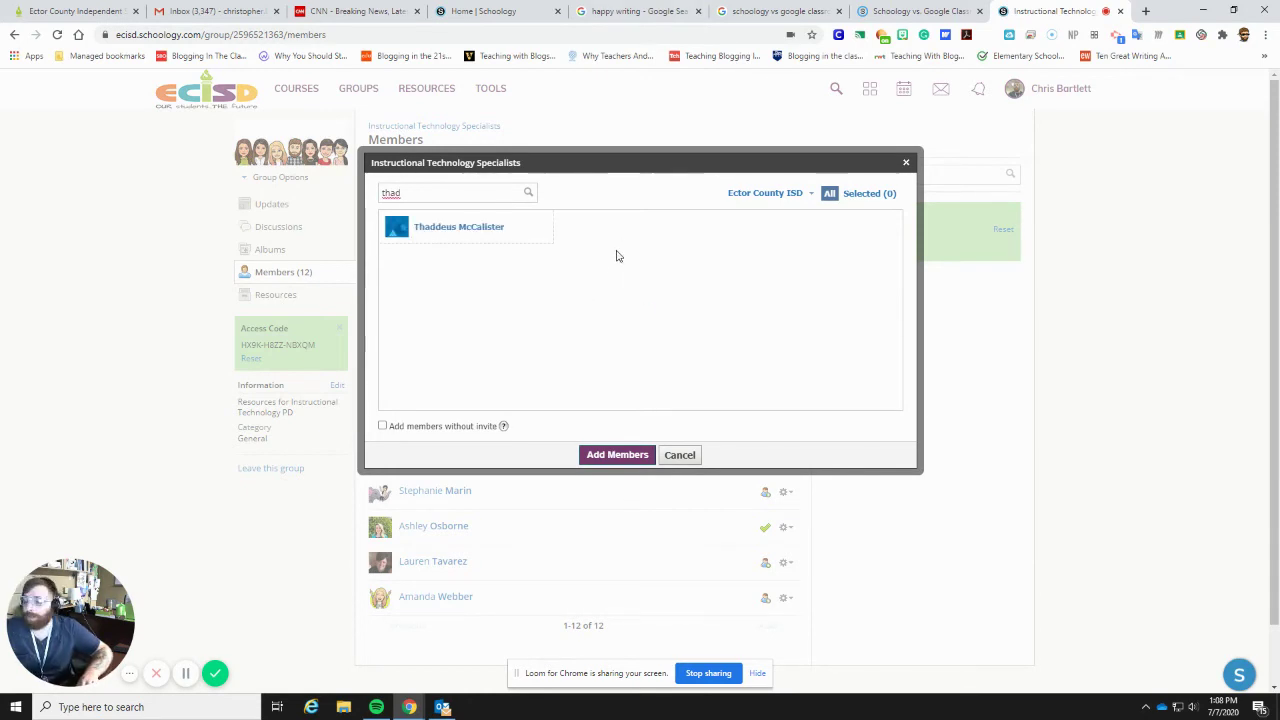
pyautogui.click(679, 455)
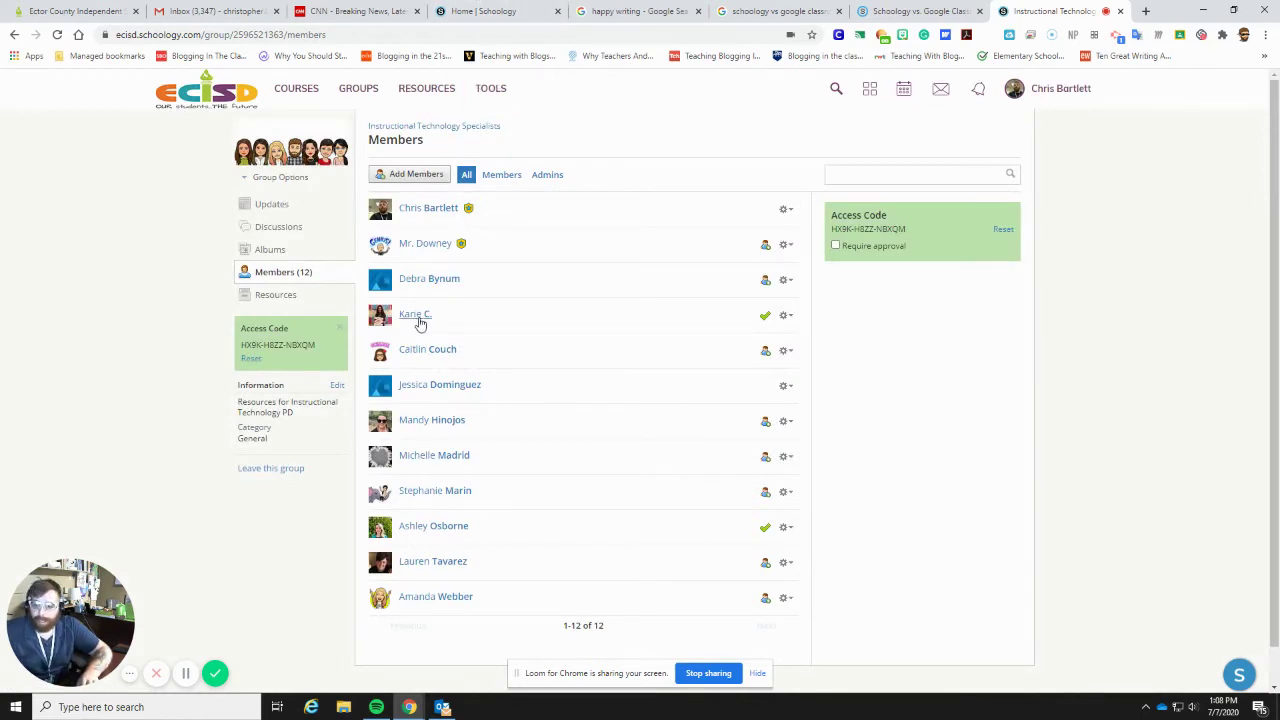
# - Check a member's gear-menu actions, then go to the Personal Resources Home collection
pyautogui.click(785, 281)
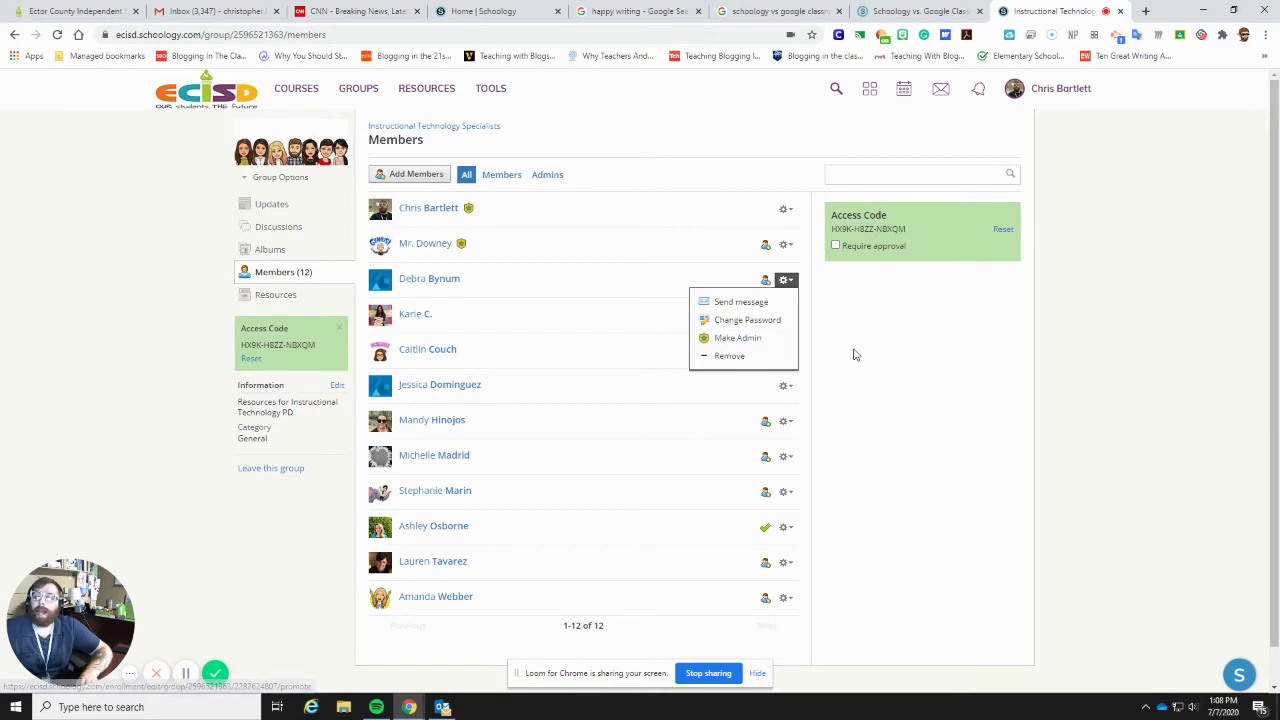
pyautogui.click(855, 354)
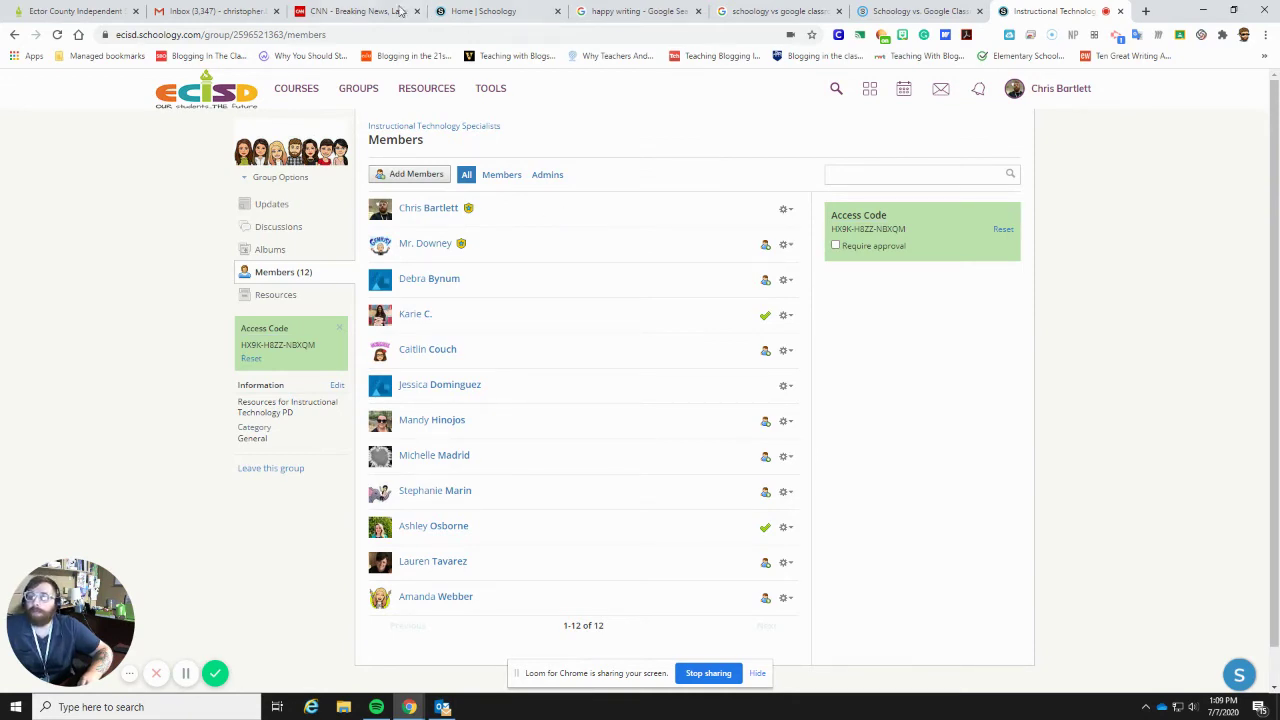
pyautogui.click(436, 84)
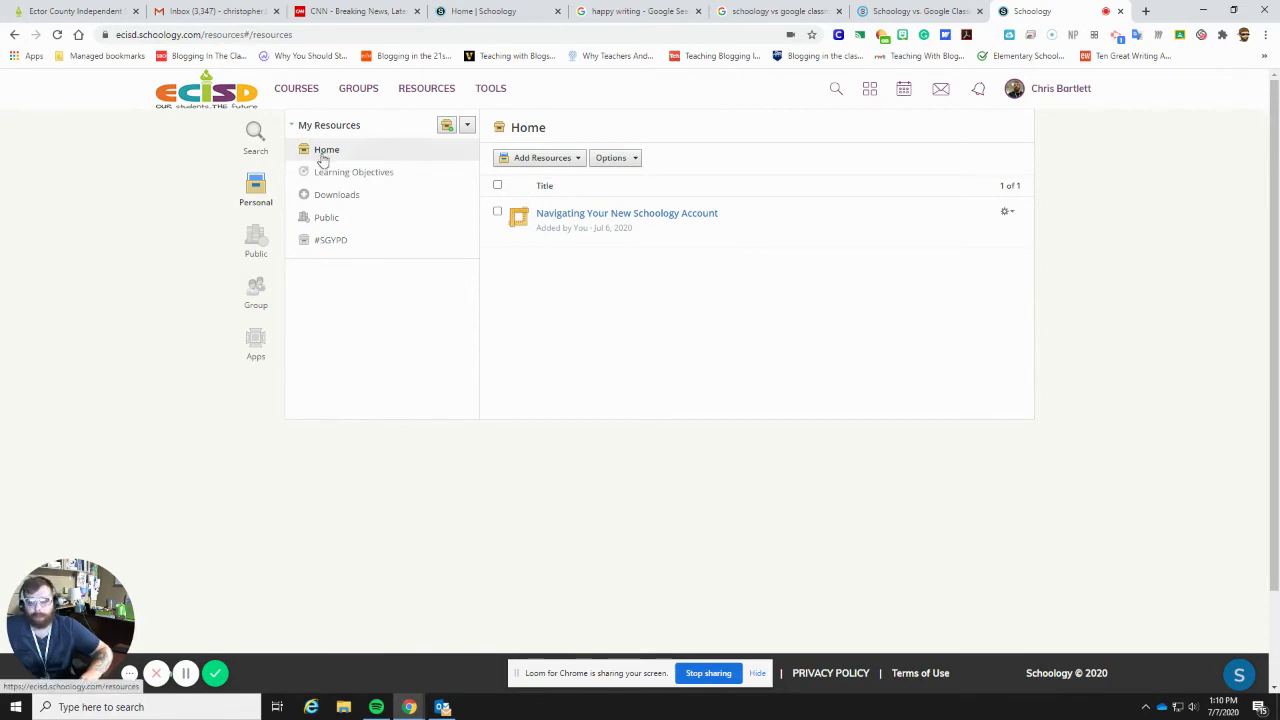
# - Open Public resources and scroll through the educator-shared resource list
pyautogui.click(256, 242)
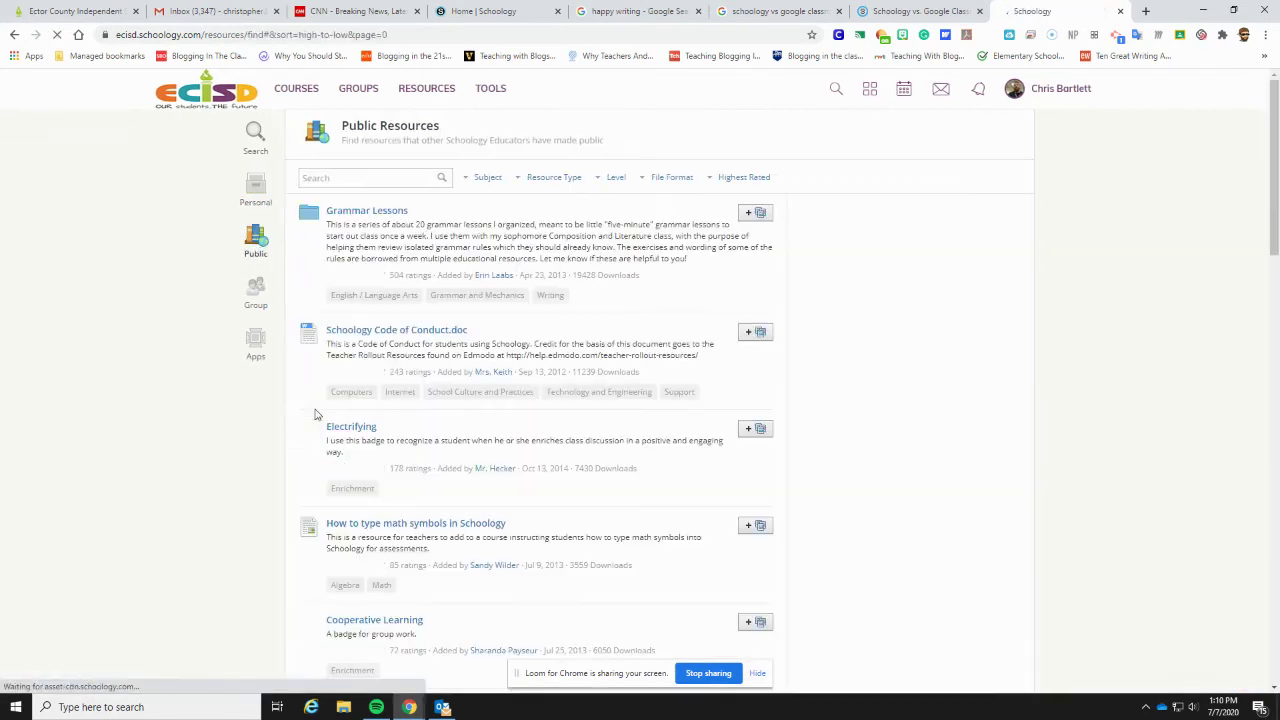
pyautogui.scroll(-1, 363, 203)
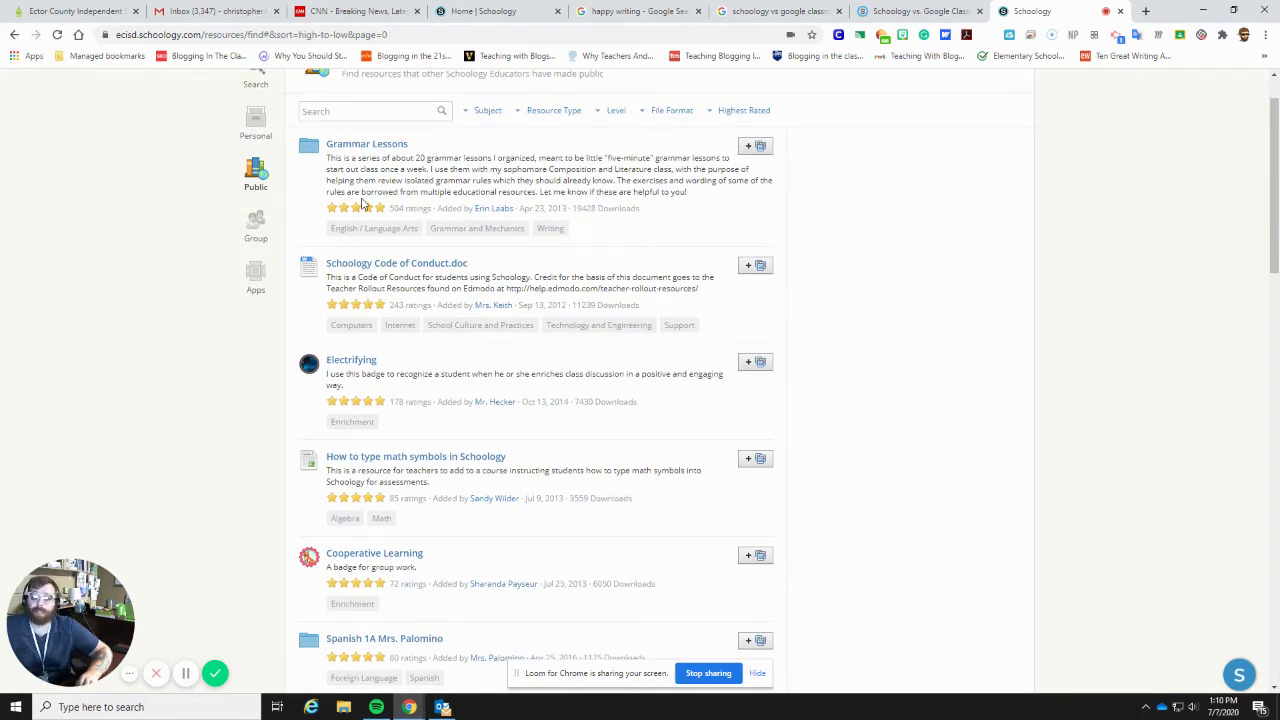
pyautogui.scroll(-3, 363, 203)
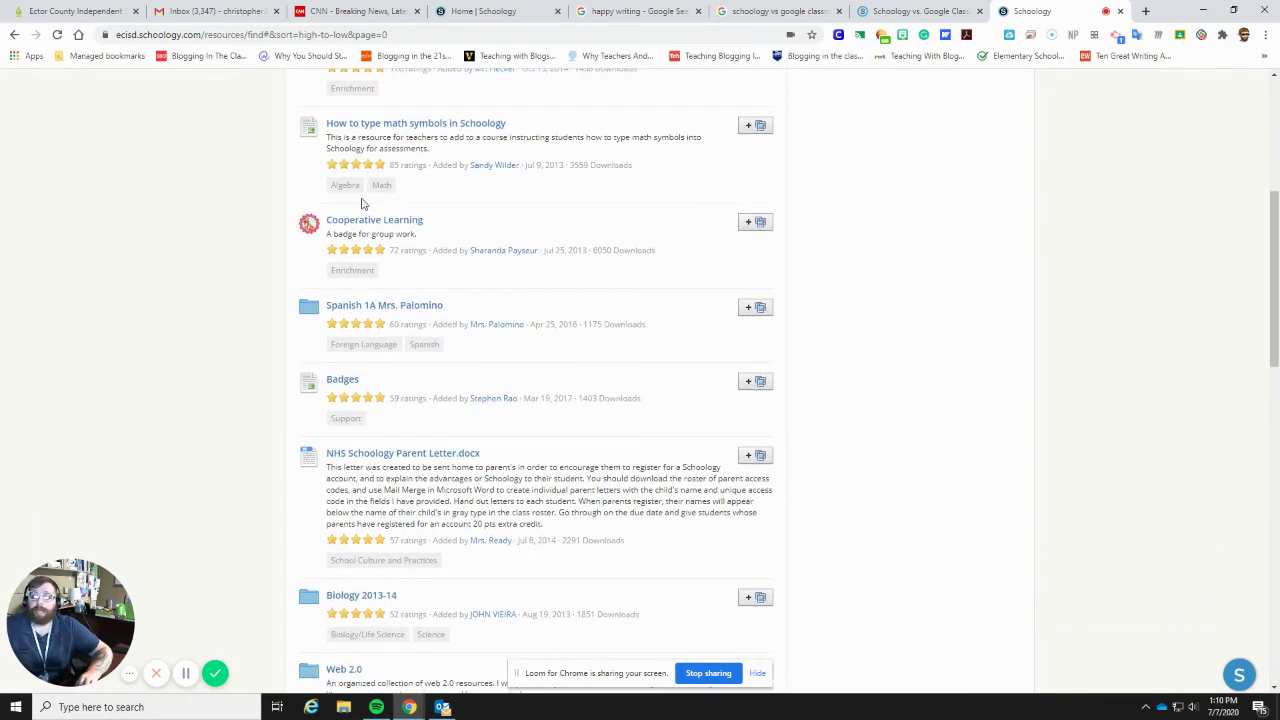
pyautogui.scroll(-1, 363, 200)
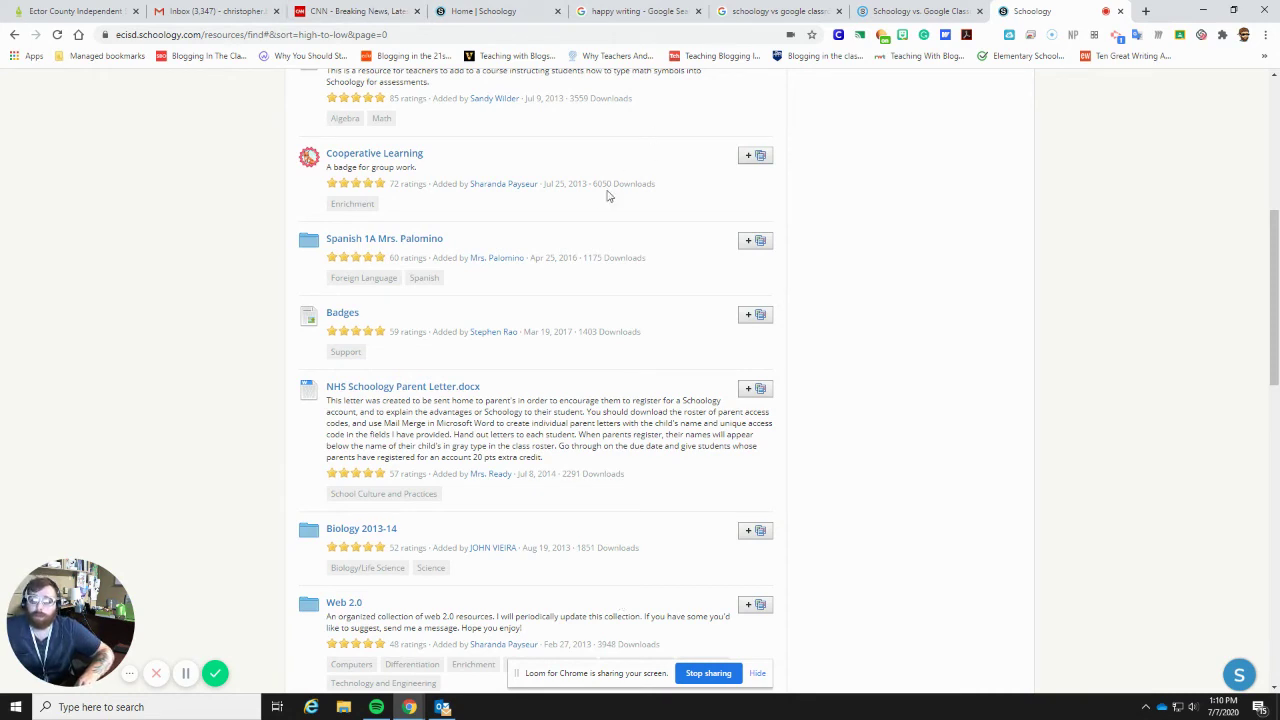
# - Highlight the download counts of Cooperative Learning (6050) and Grammar Lessons (19428)
pyautogui.moveTo(591, 184); pyautogui.dragTo(660, 214)
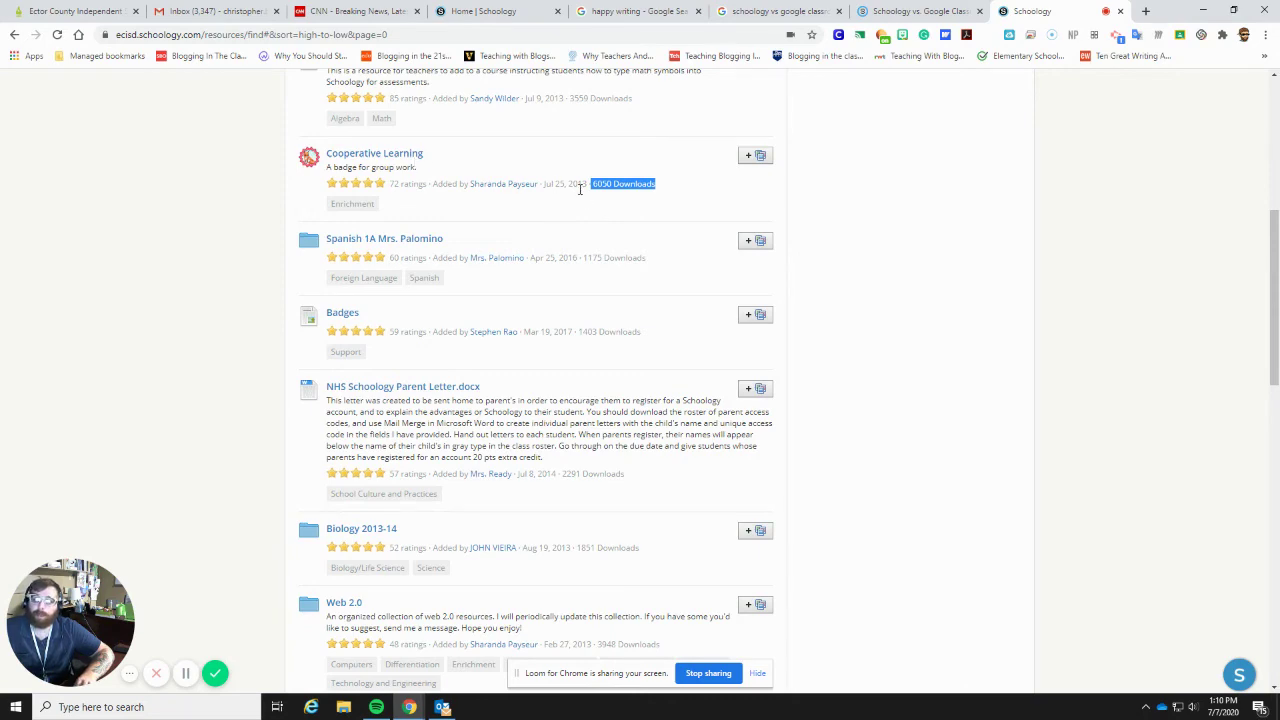
pyautogui.scroll(1, 596, 203)
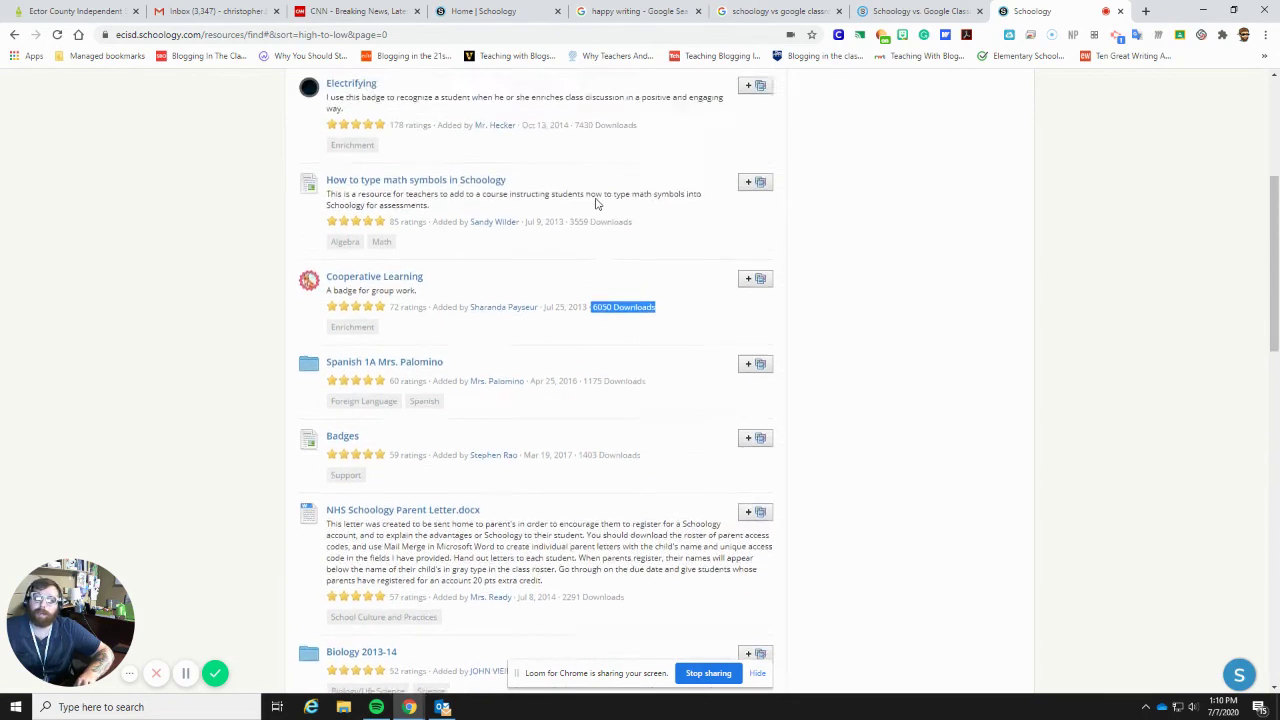
pyautogui.scroll(3, 596, 203)
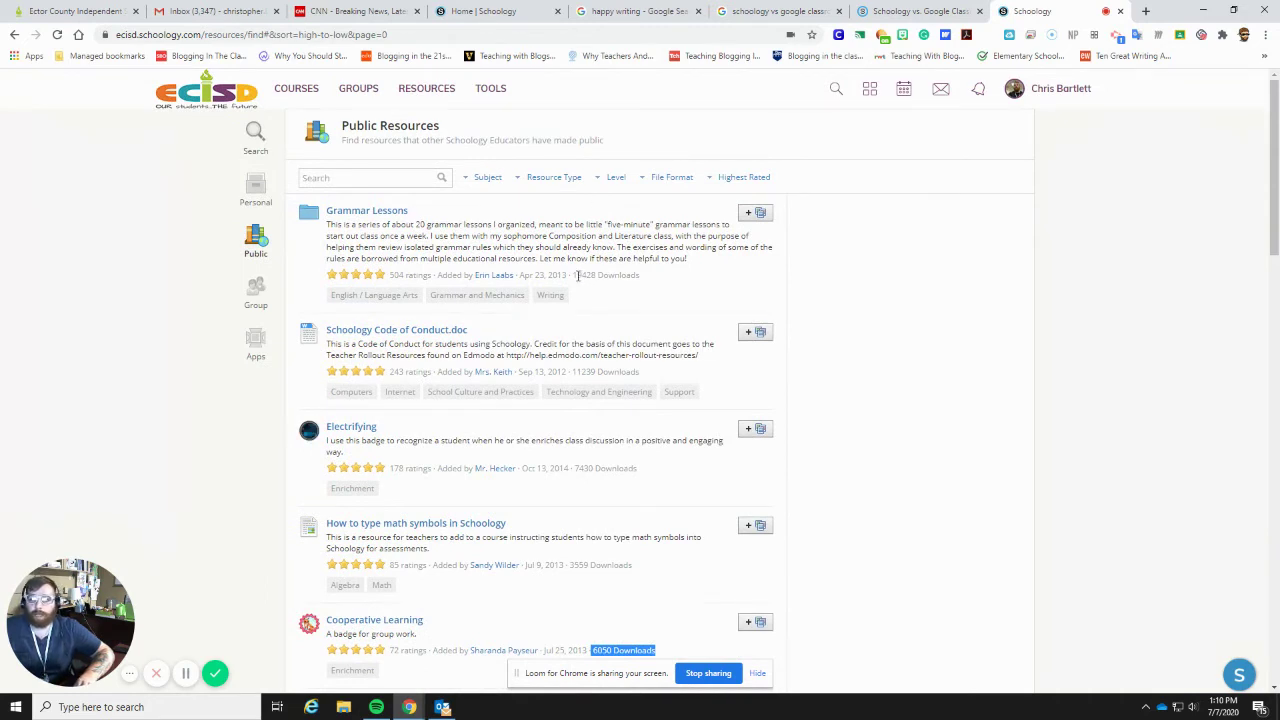
pyautogui.moveTo(573, 275); pyautogui.dragTo(645, 279)
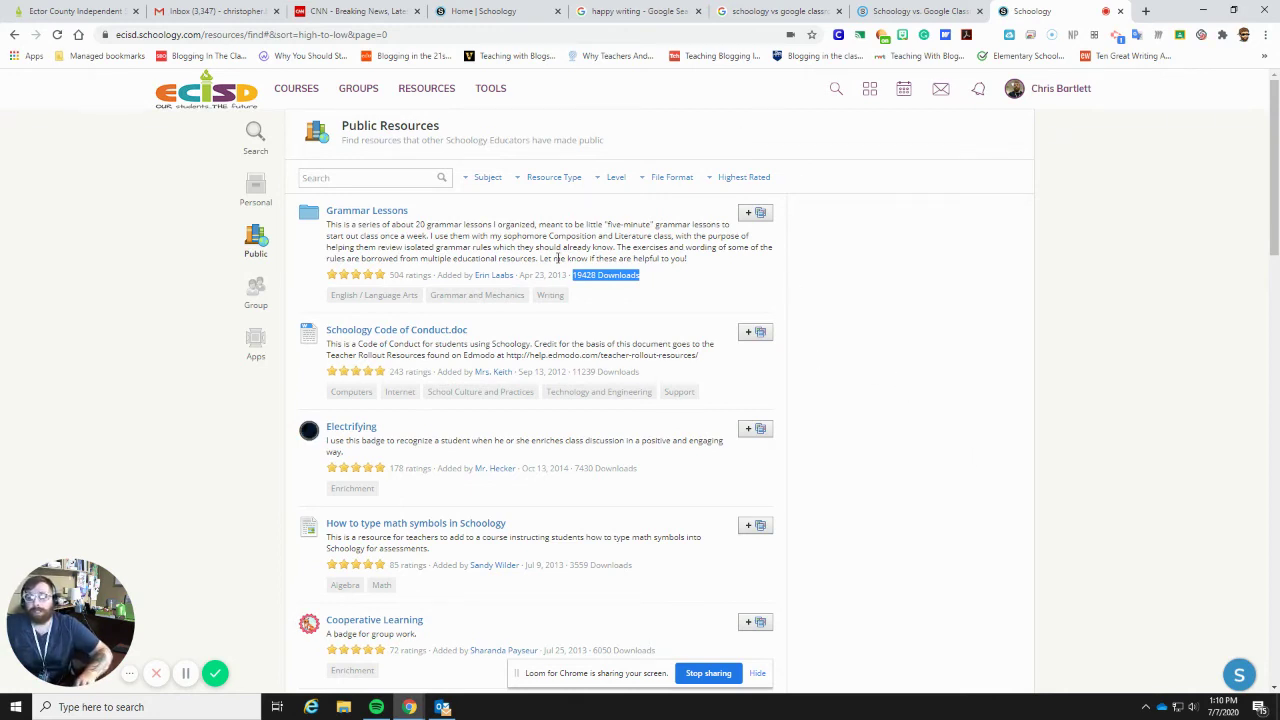
pyautogui.scroll(-4, 497, 382)
pyautogui.scroll(-4, 497, 382)
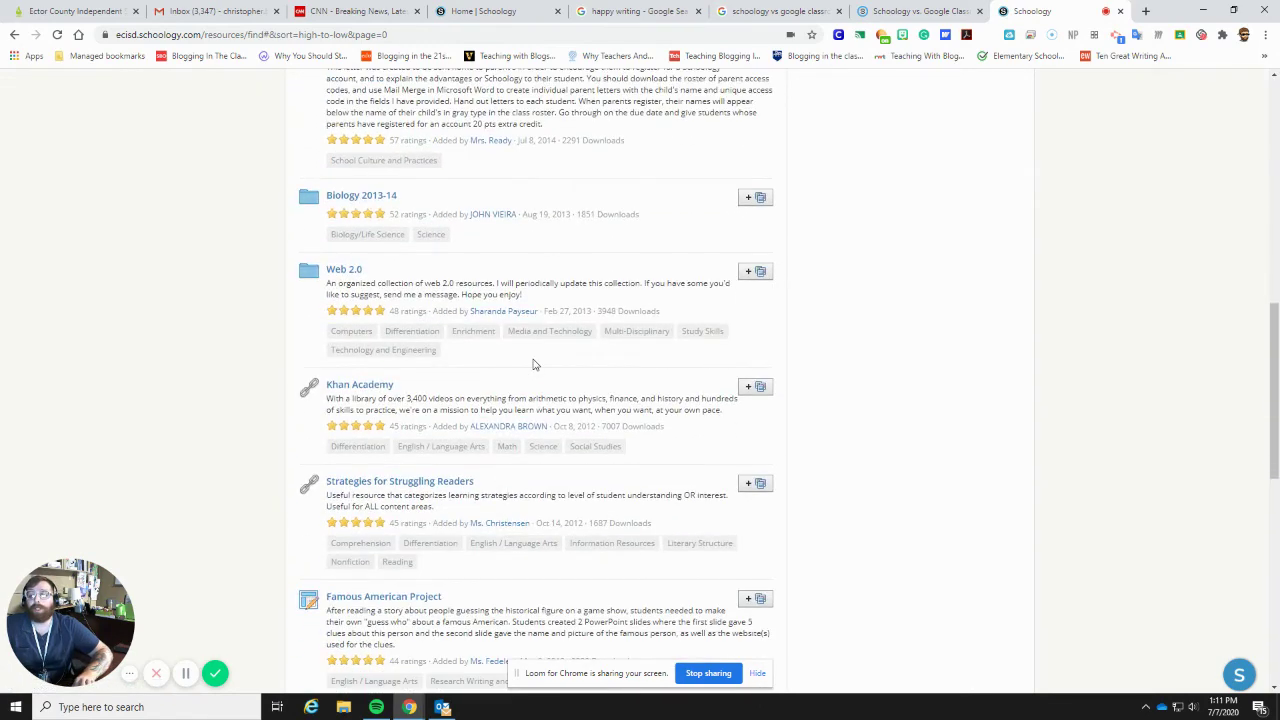
pyautogui.scroll(-1, 533, 364)
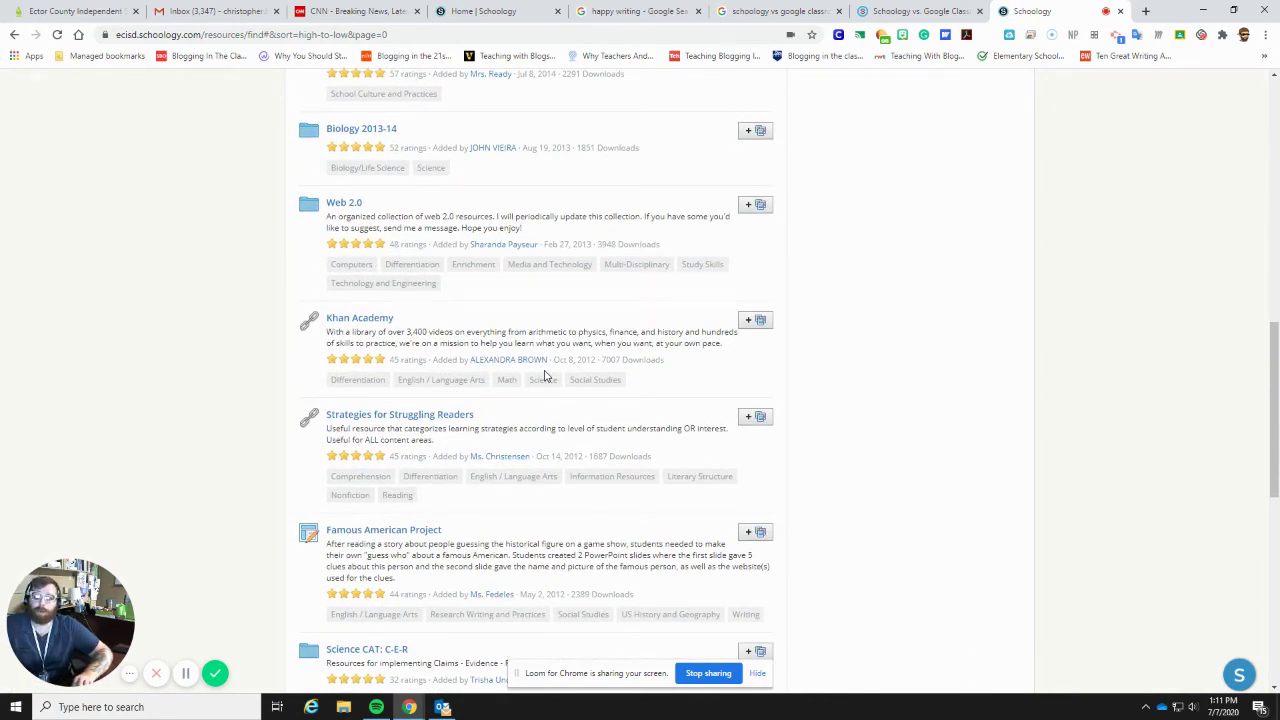
pyautogui.scroll(15, 545, 375)
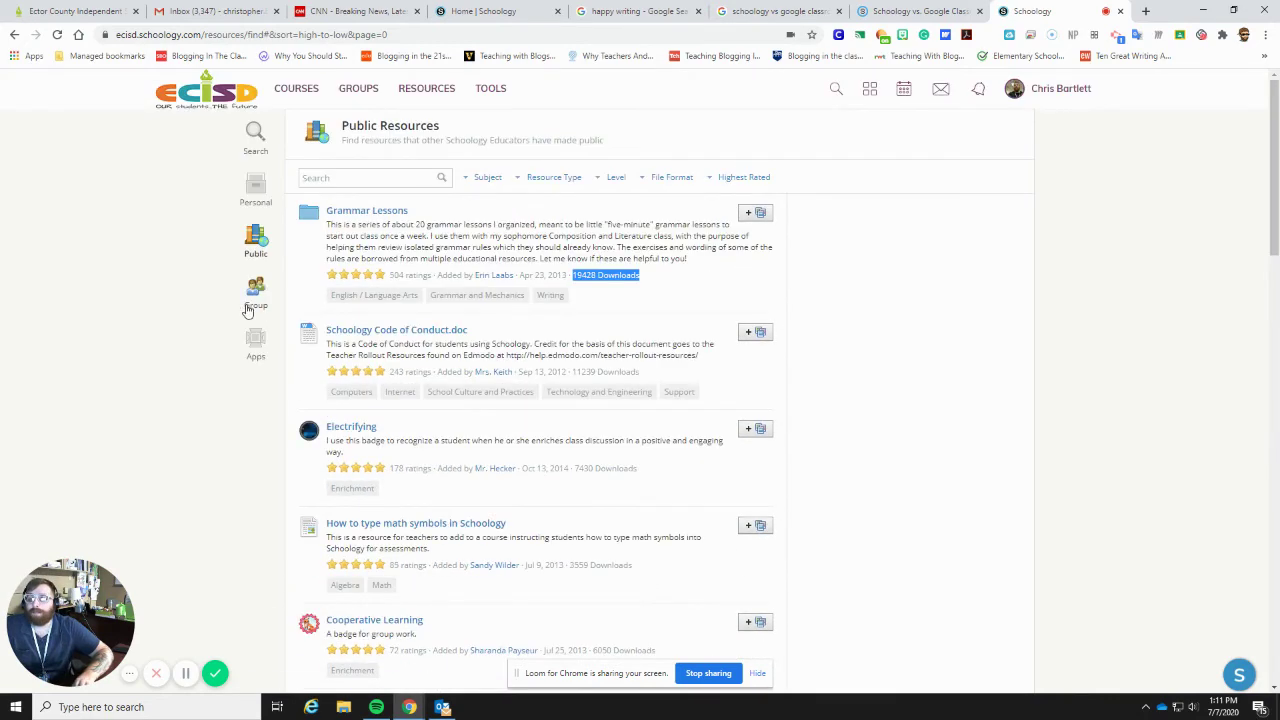
# - Switch to the Group resources shared within your groups
pyautogui.click(249, 309)
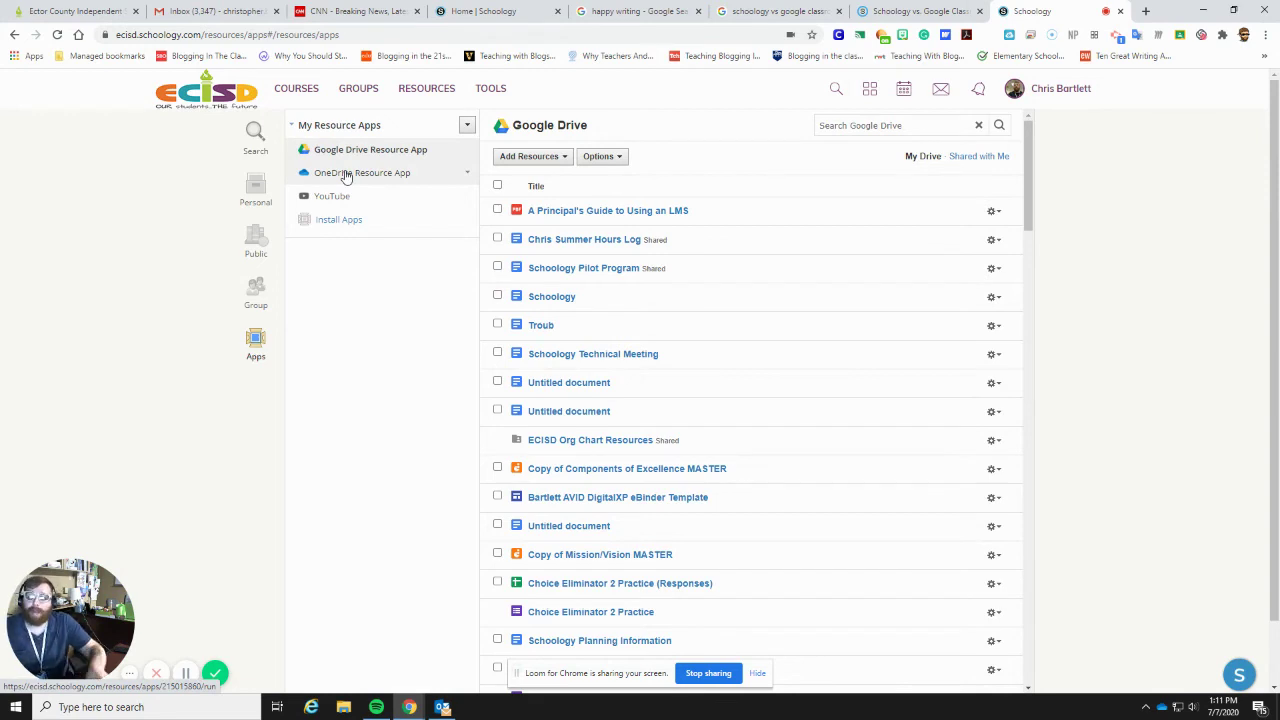
# - Browse the OneDrive app's folders, bring up YouTube video search, then start installing more apps
pyautogui.click(395, 176)
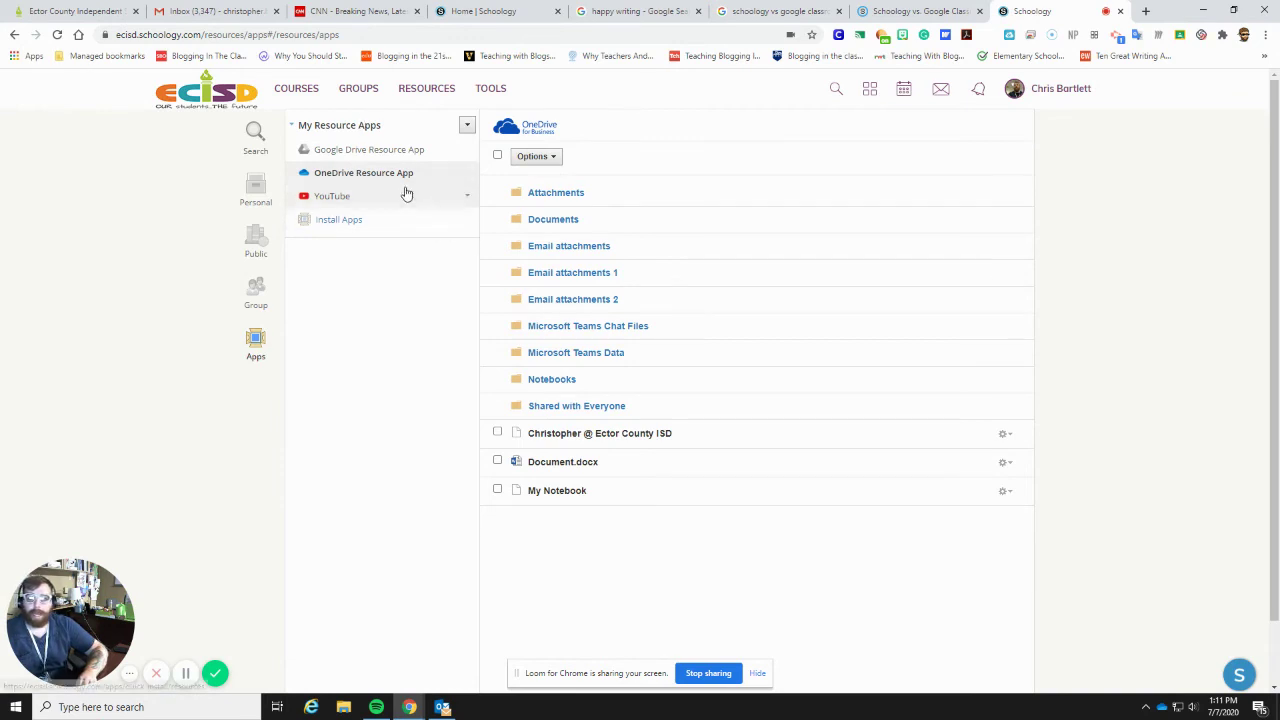
pyautogui.click(335, 198)
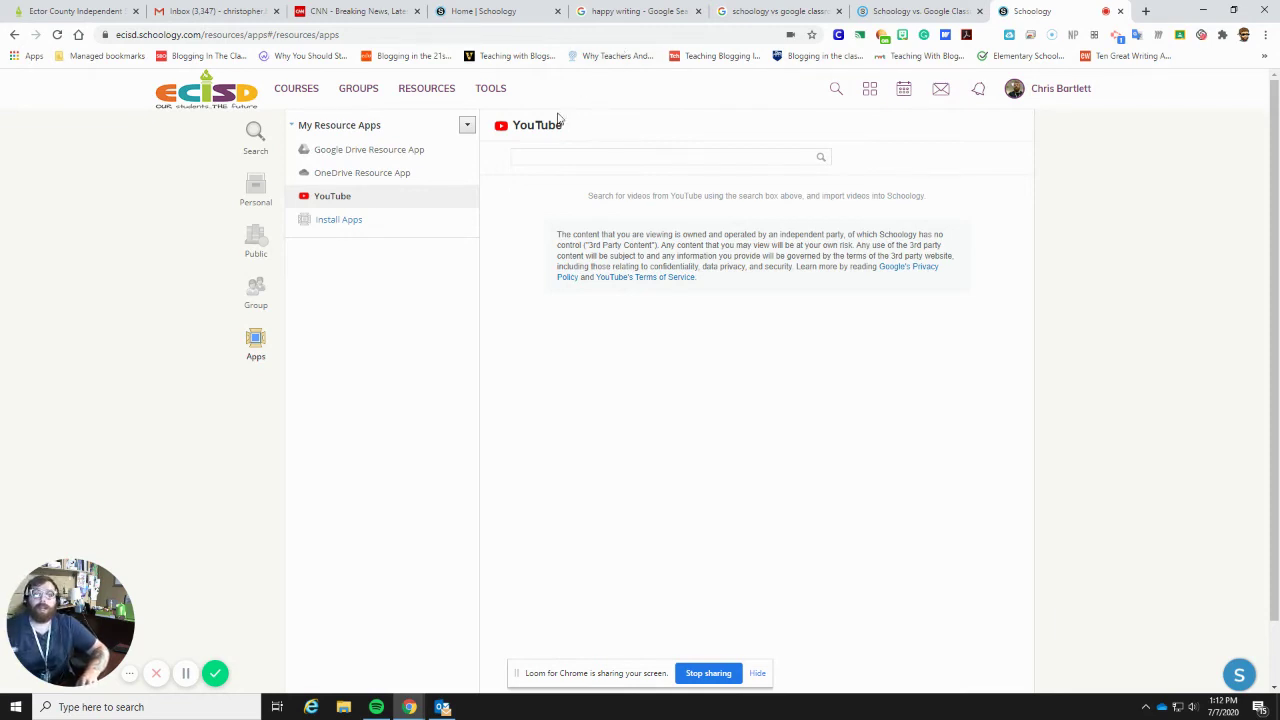
pyautogui.click(340, 218)
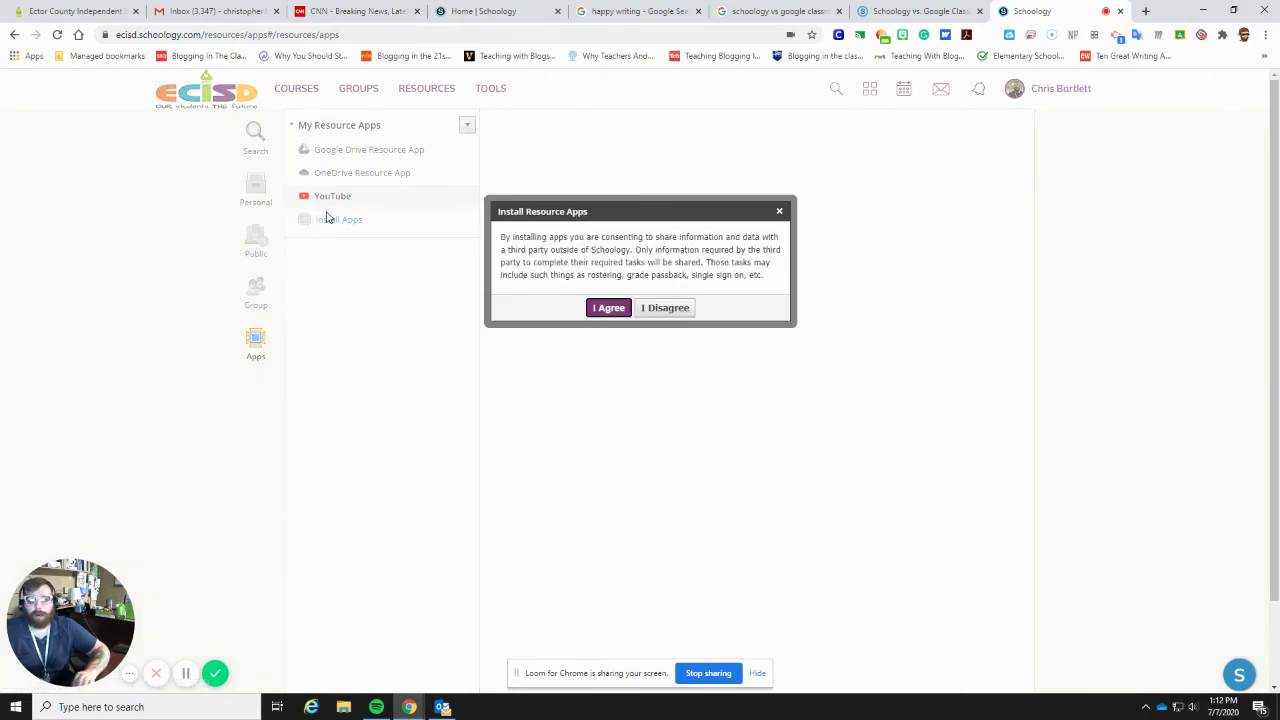
# - Accept the third-party terms, install Khan Academy, then open and authorize it
pyautogui.click(609, 310)
pyautogui.scroll(-1, 611, 318)
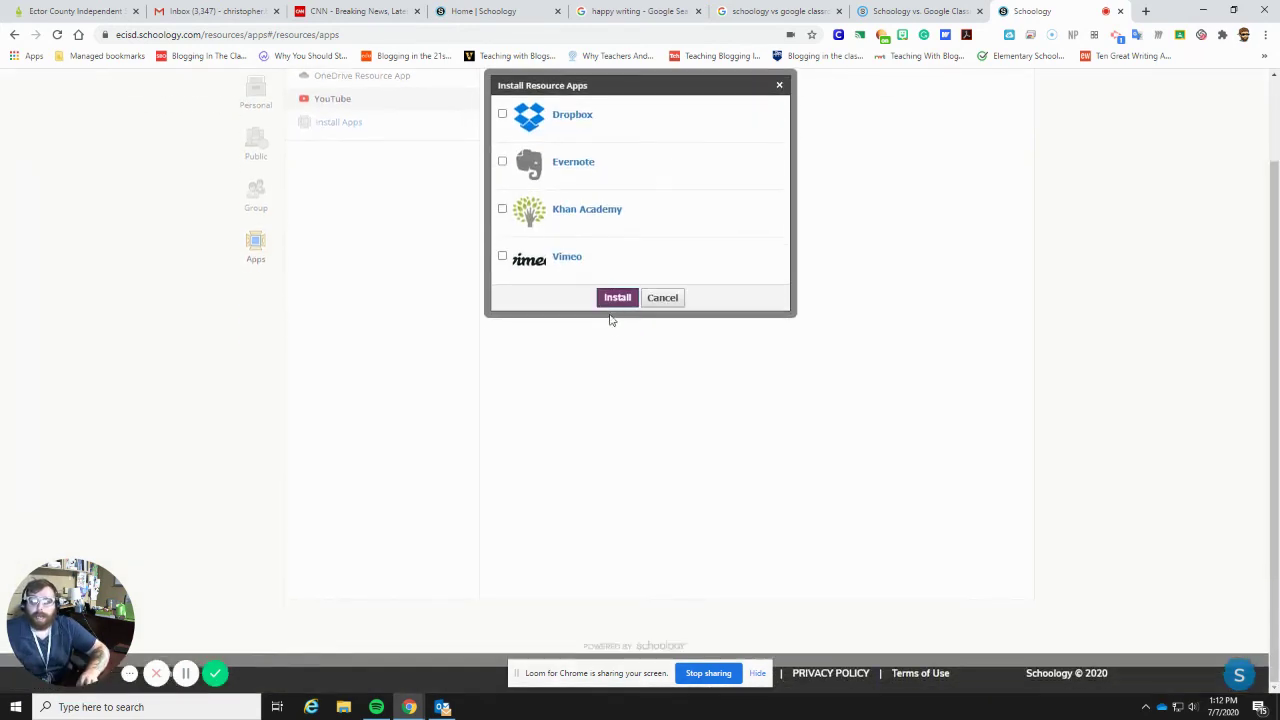
pyautogui.scroll(1, 611, 318)
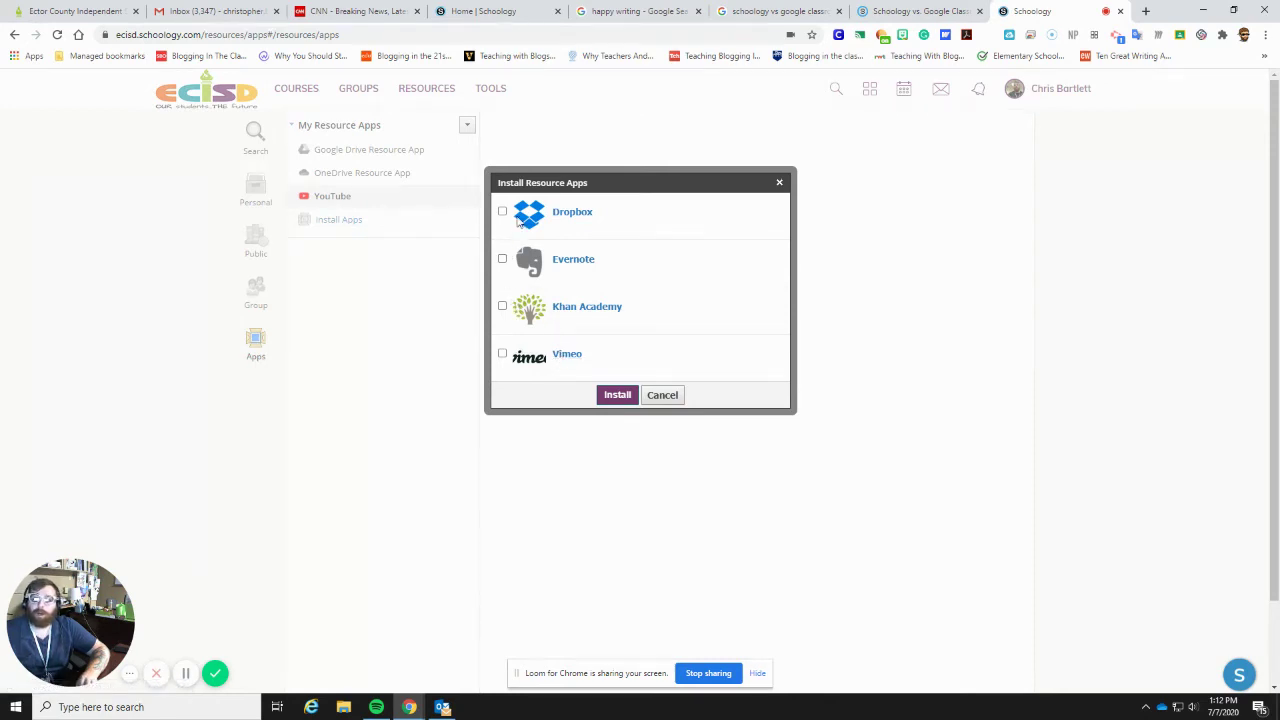
pyautogui.click(502, 307)
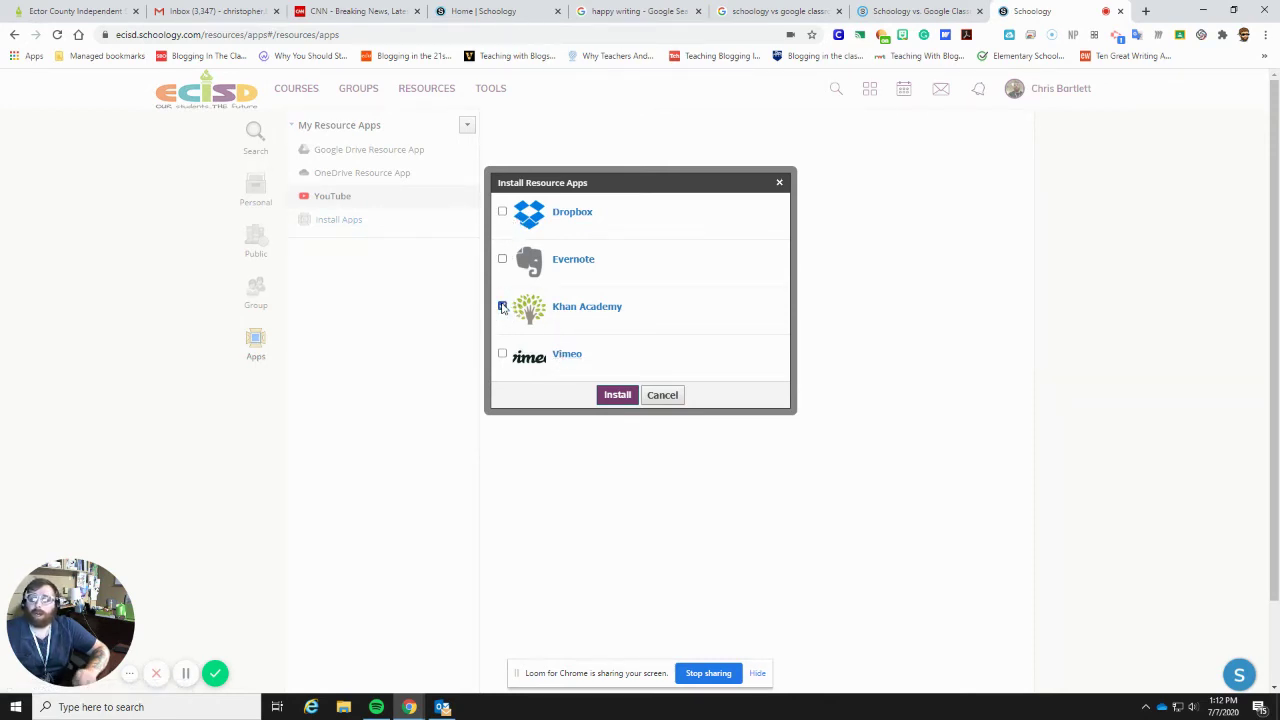
pyautogui.click(625, 398)
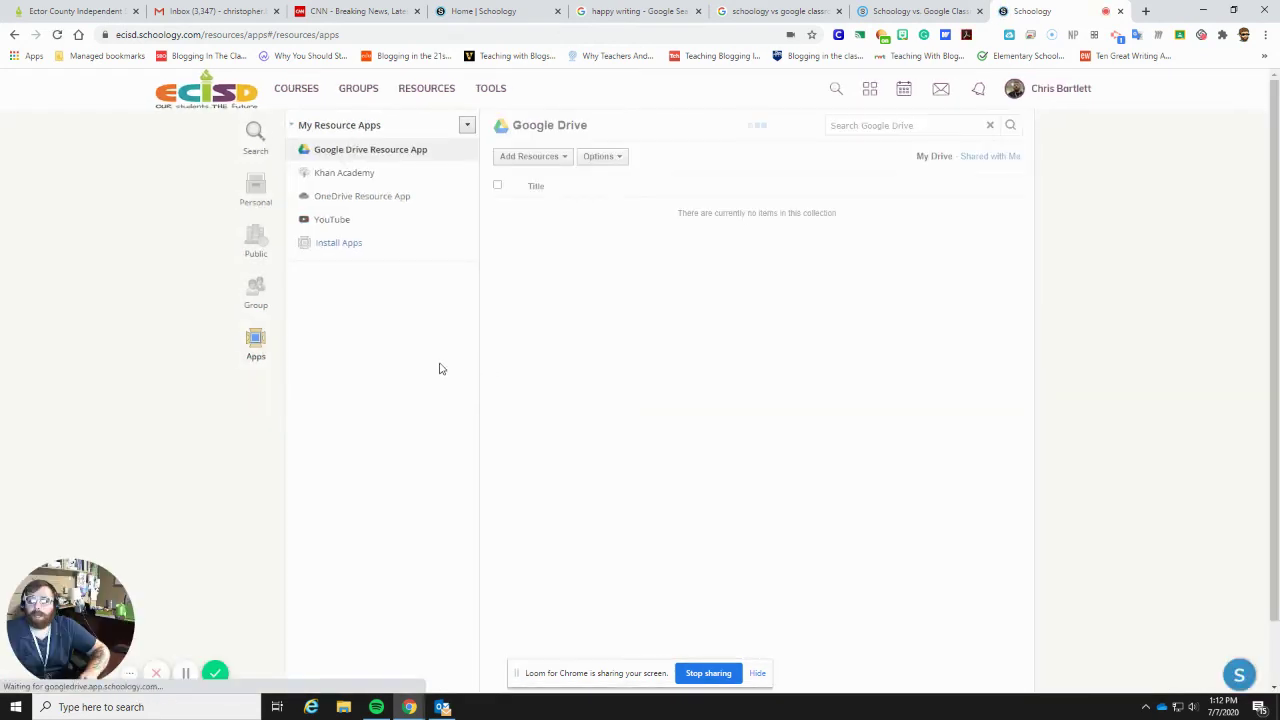
pyautogui.click(370, 172)
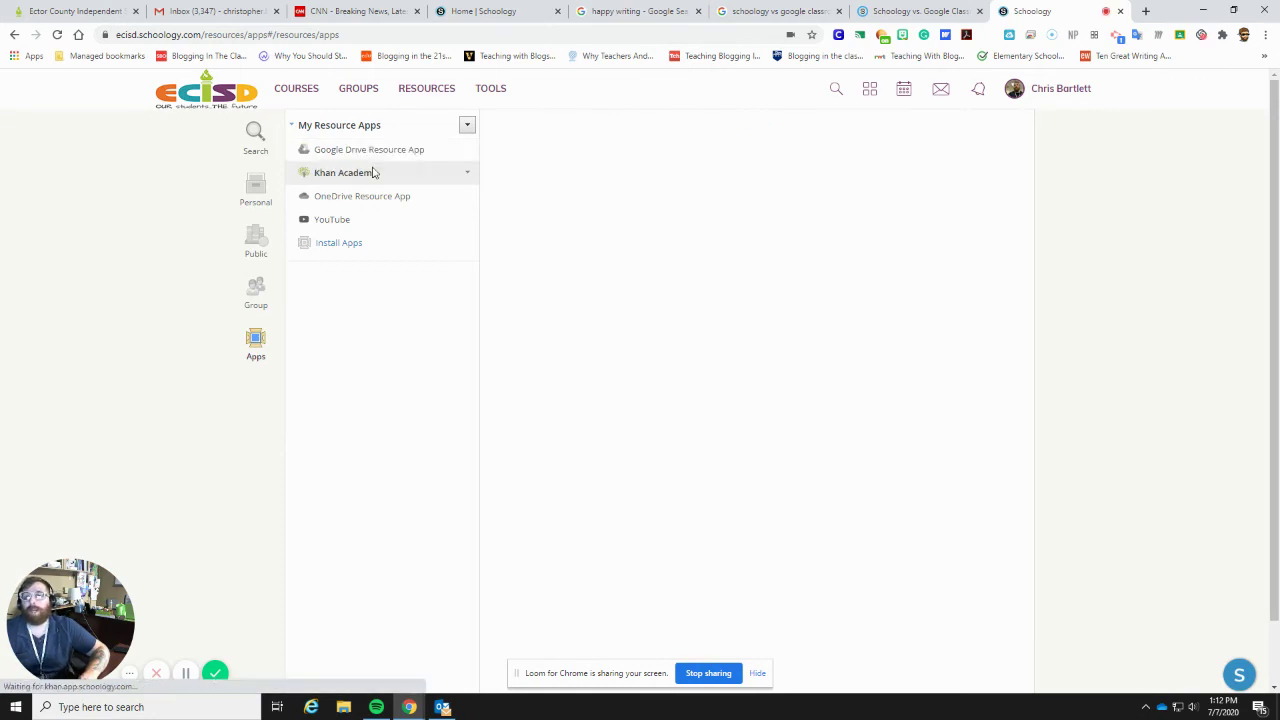
pyautogui.click(703, 243)
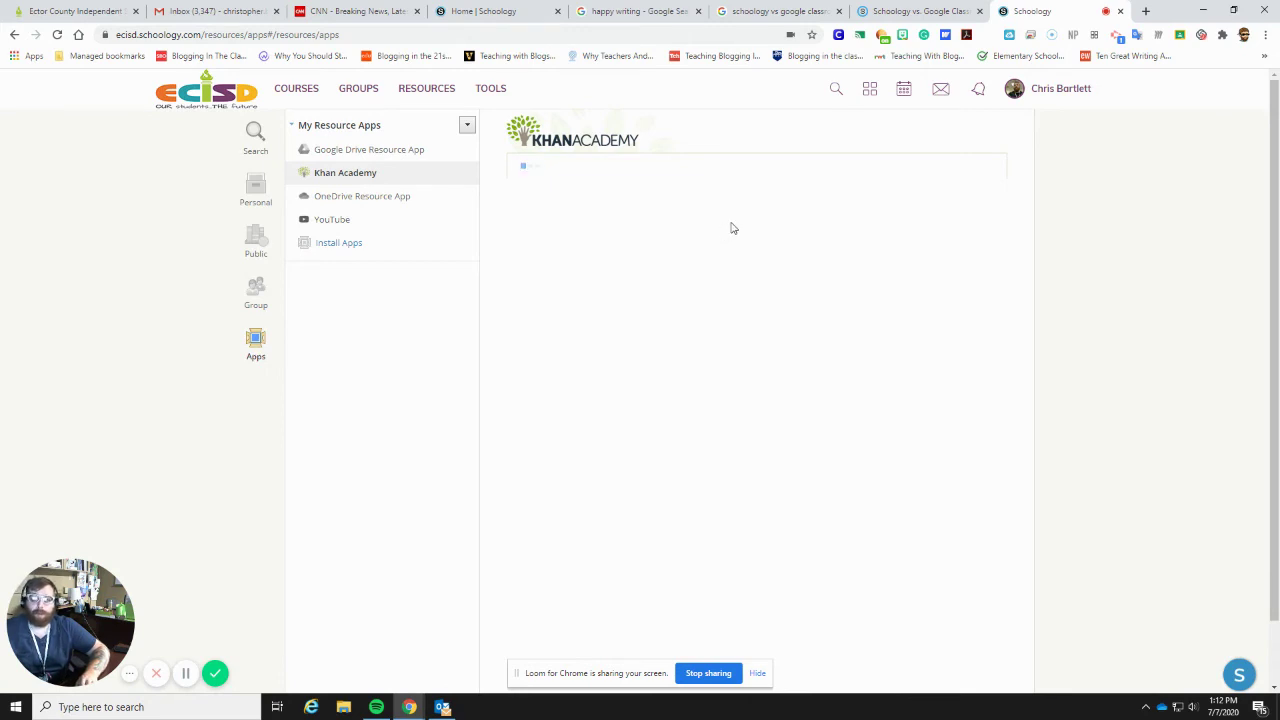
# - Review session stats in TOOLS > Usage Analytics, then open the User Management user list
pyautogui.click(490, 90)
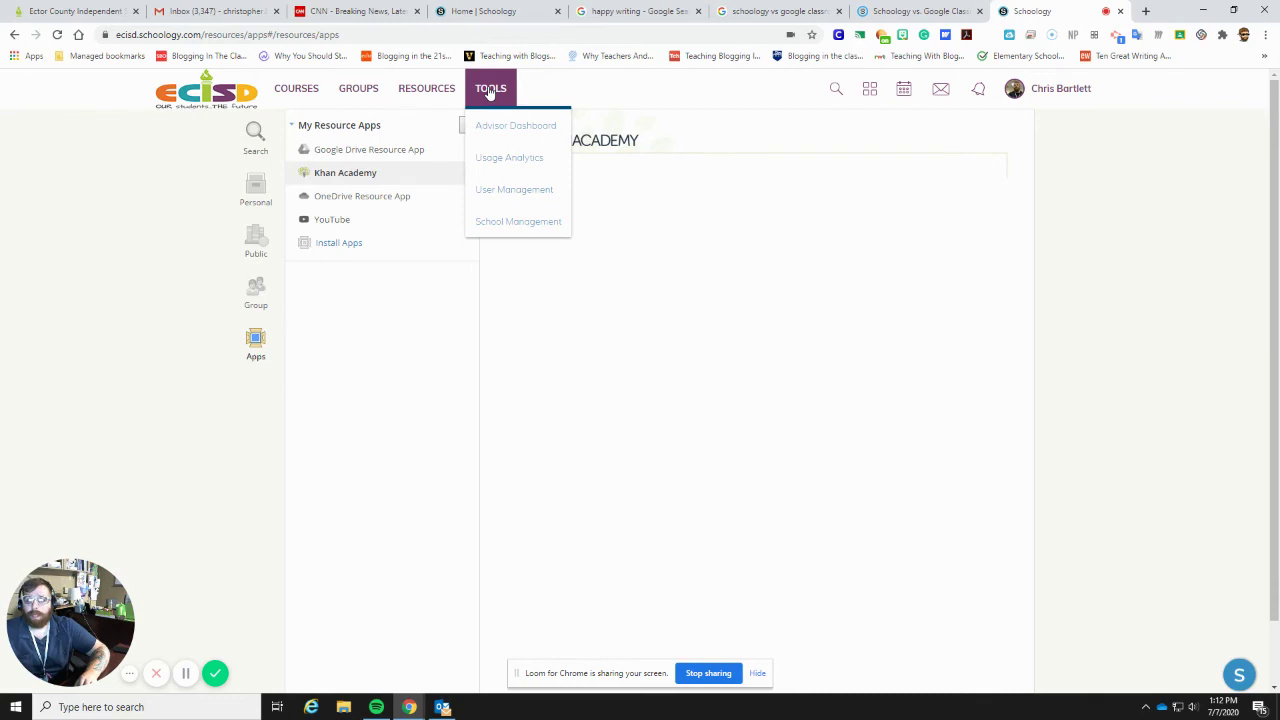
pyautogui.click(487, 122)
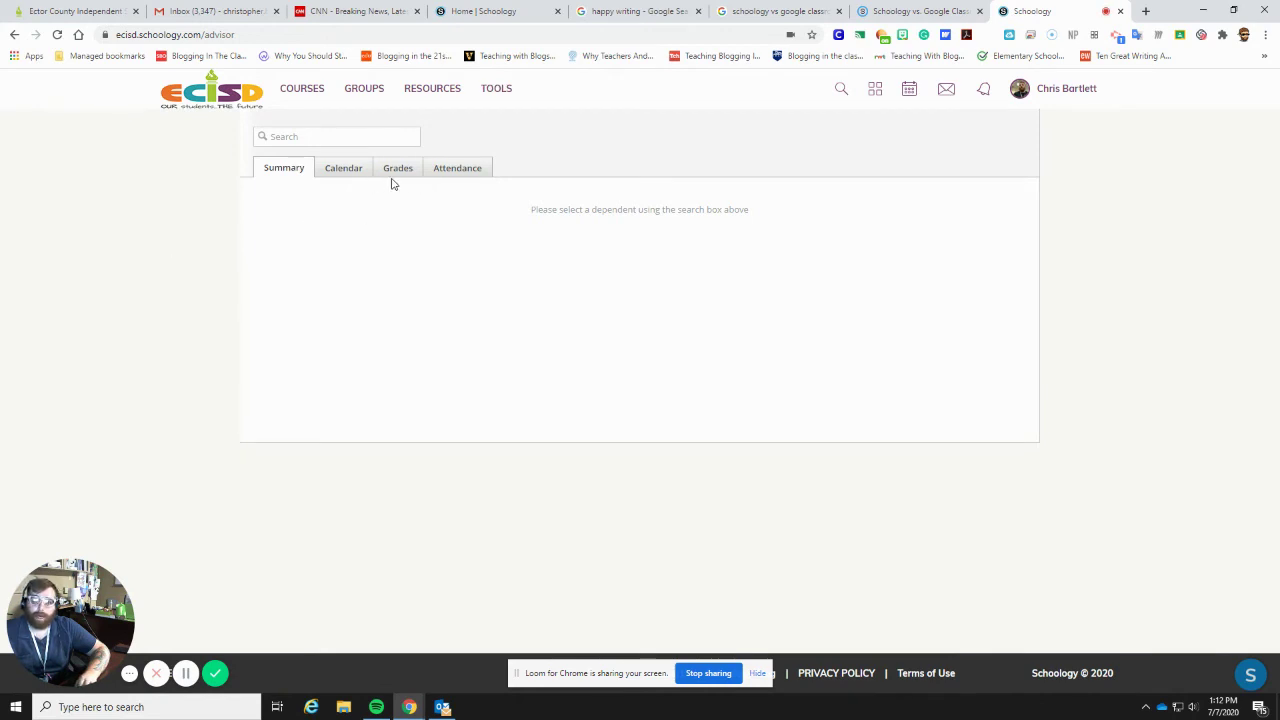
pyautogui.click(496, 90)
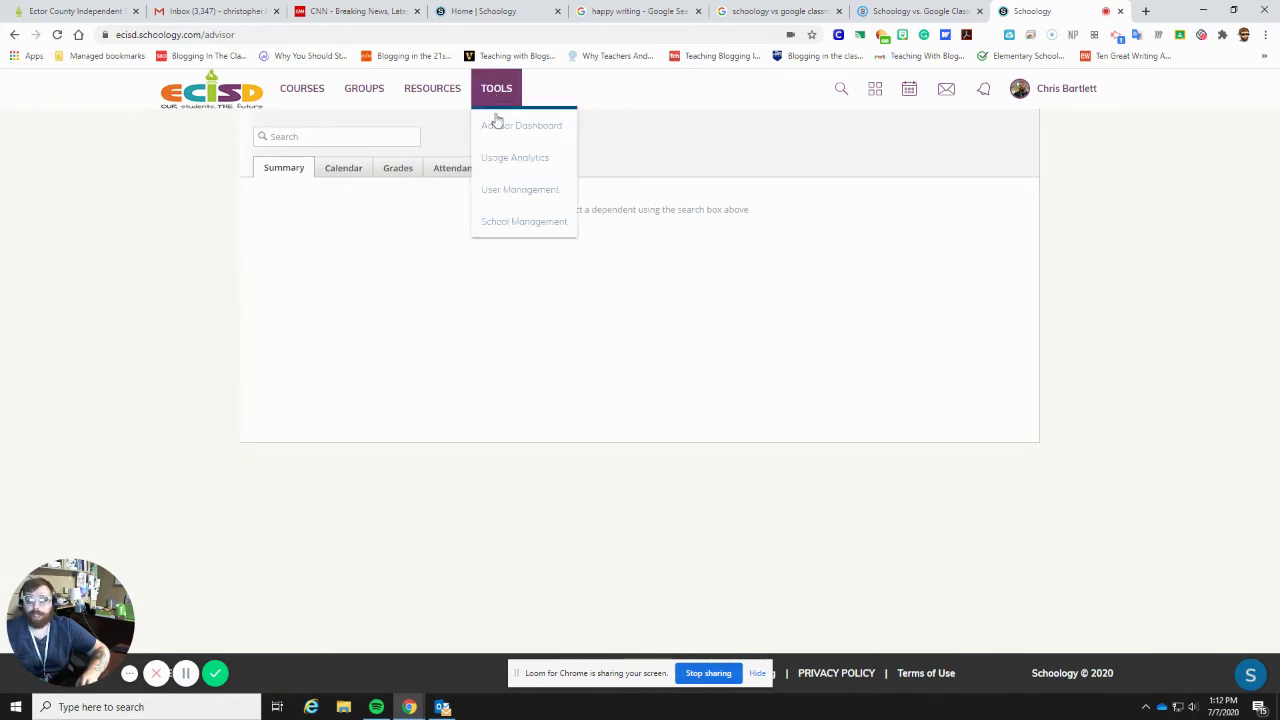
pyautogui.click(521, 163)
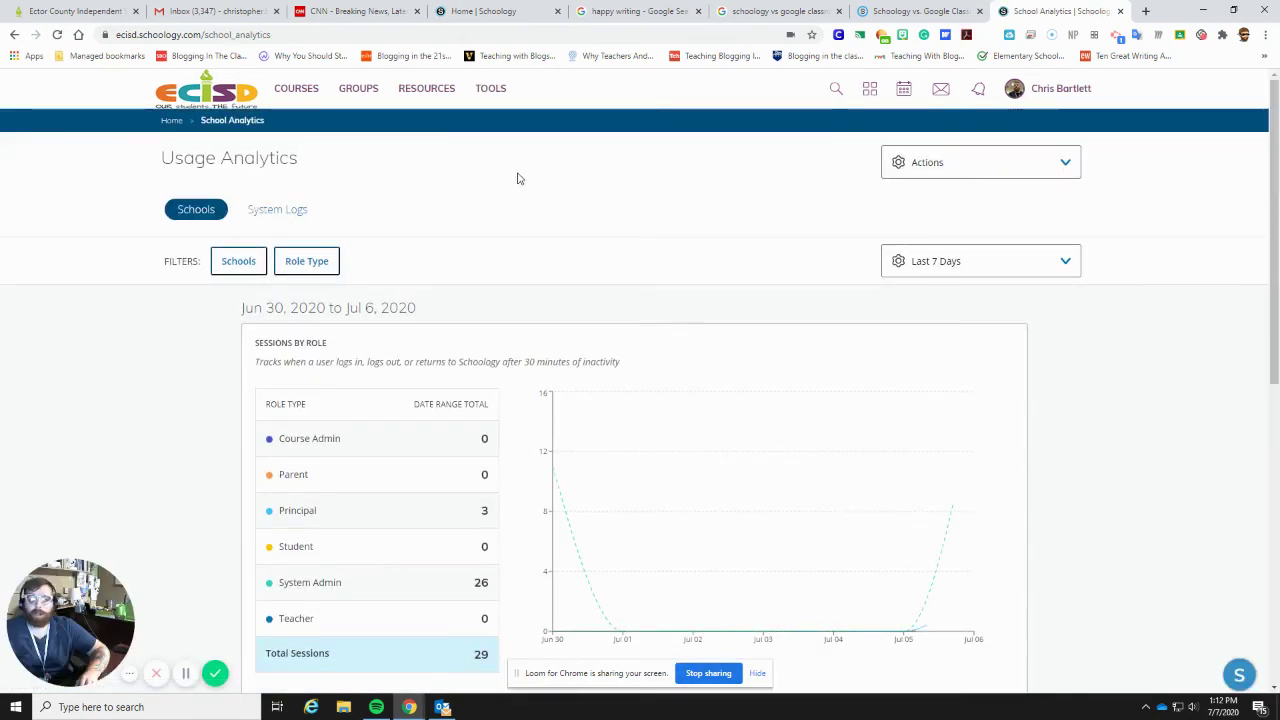
pyautogui.scroll(-1, 500, 261)
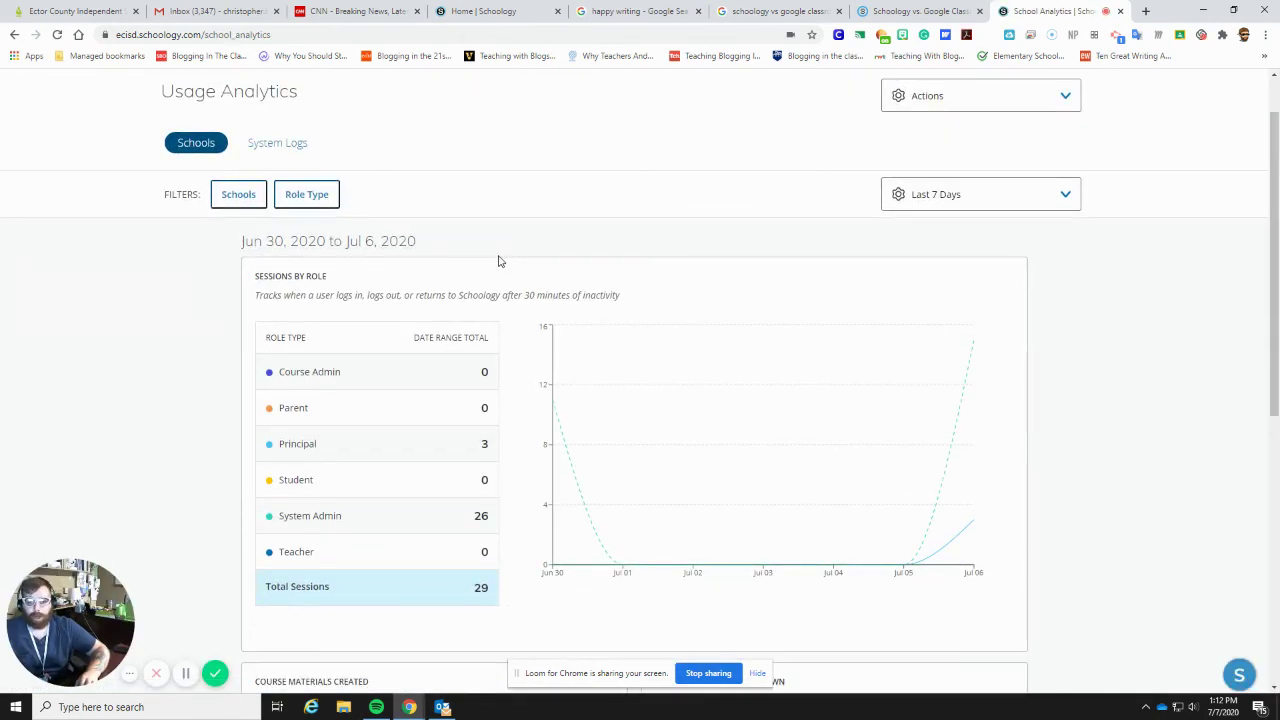
pyautogui.scroll(1, 500, 261)
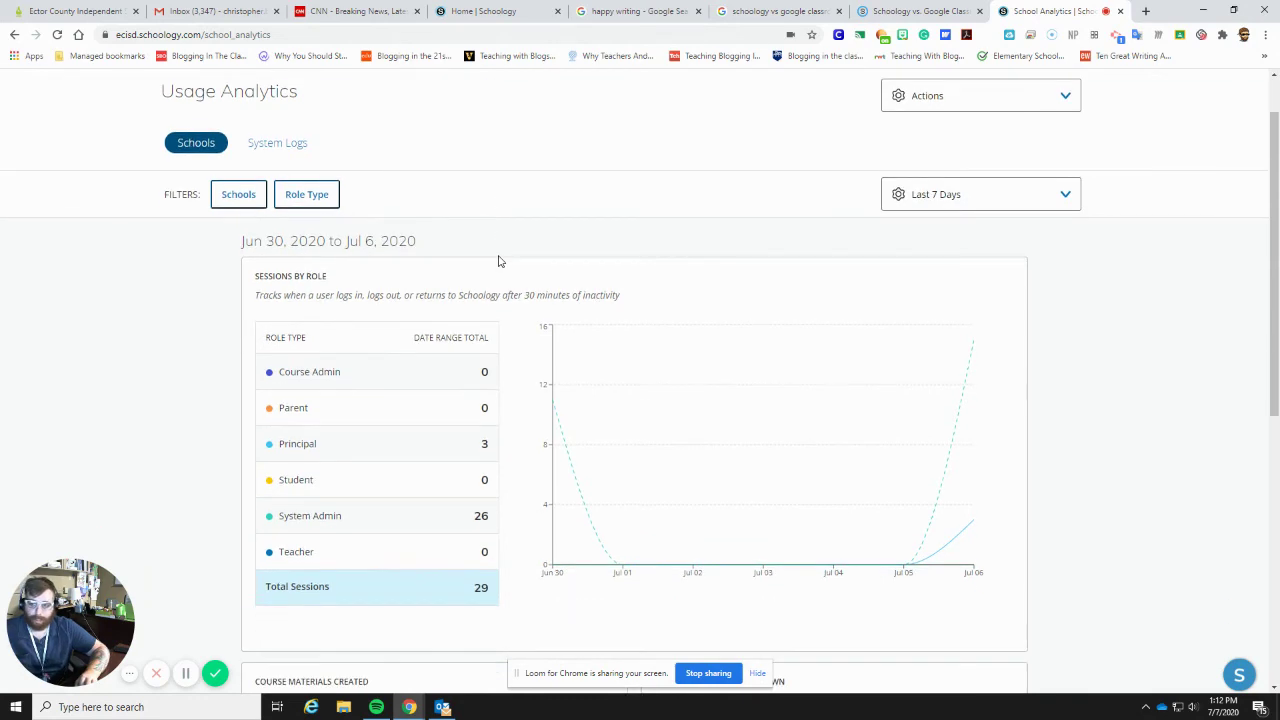
pyautogui.moveTo(484, 88)
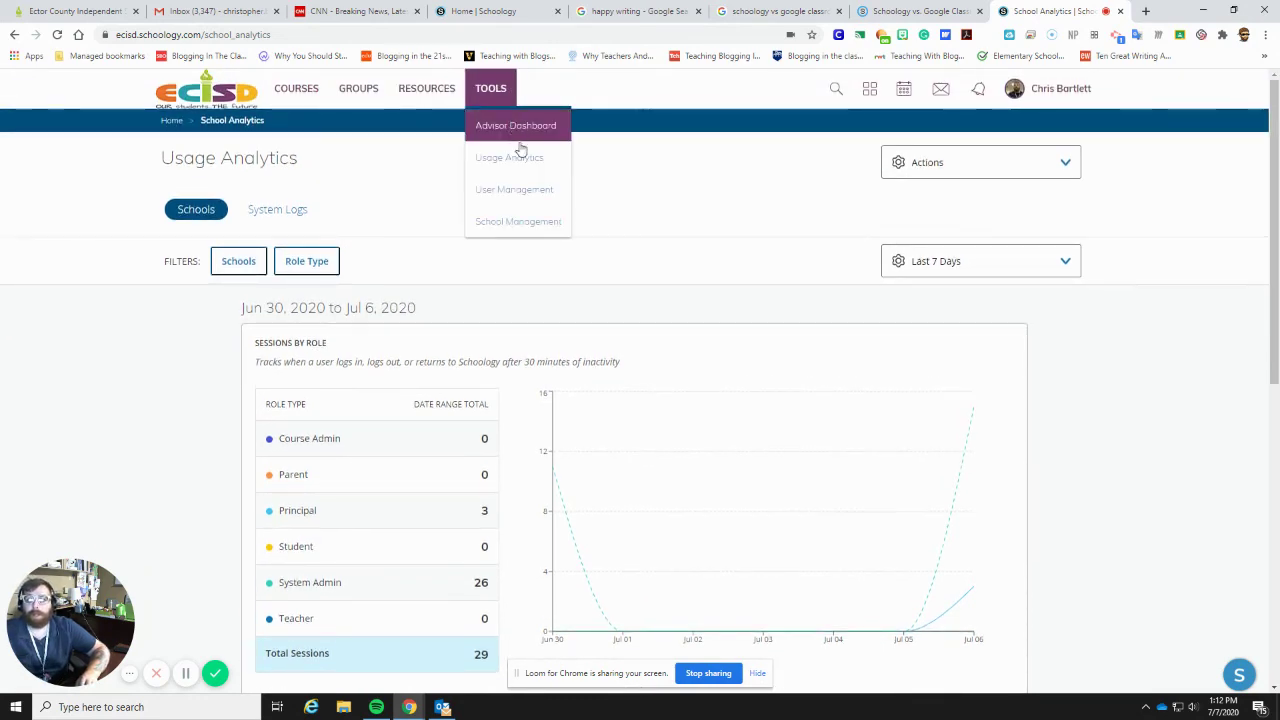
pyautogui.click(528, 190)
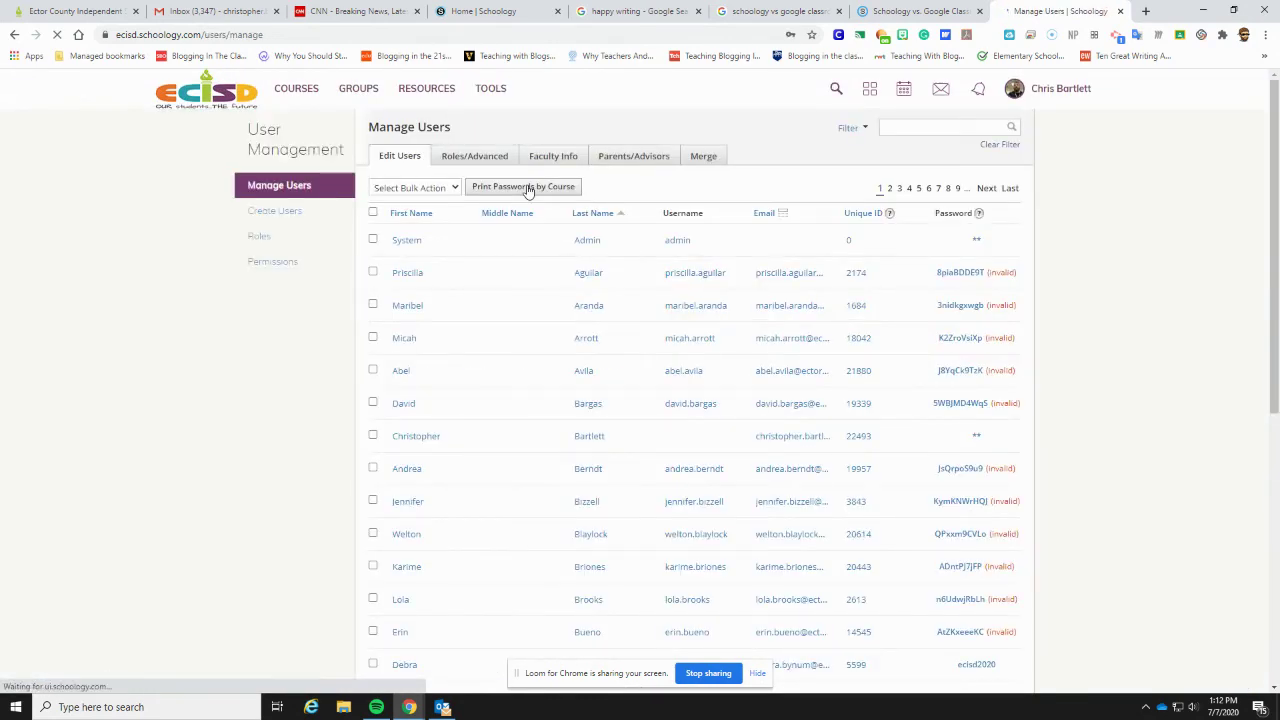
# - Go to Your Profile from the account menu under your name in the header
pyautogui.scroll(-5, 726, 351)
pyautogui.scroll(5, 993, 200)
pyautogui.click(1022, 90)
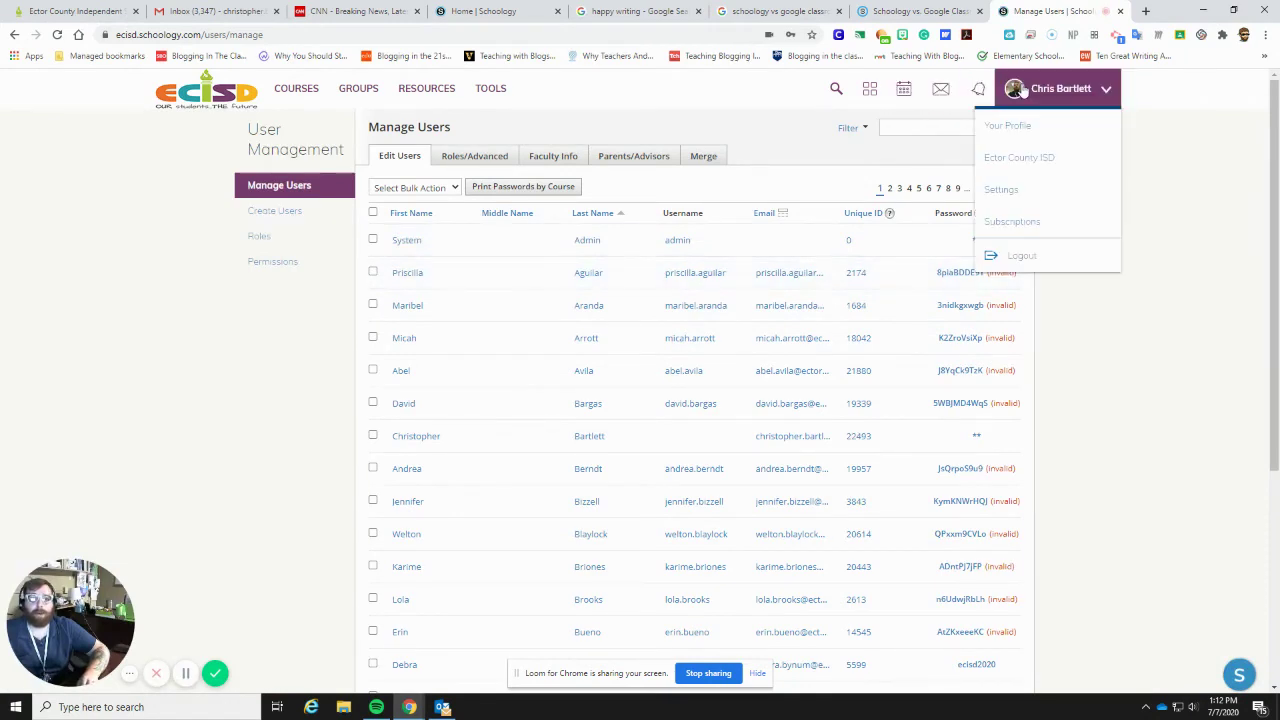
pyautogui.click(1017, 135)
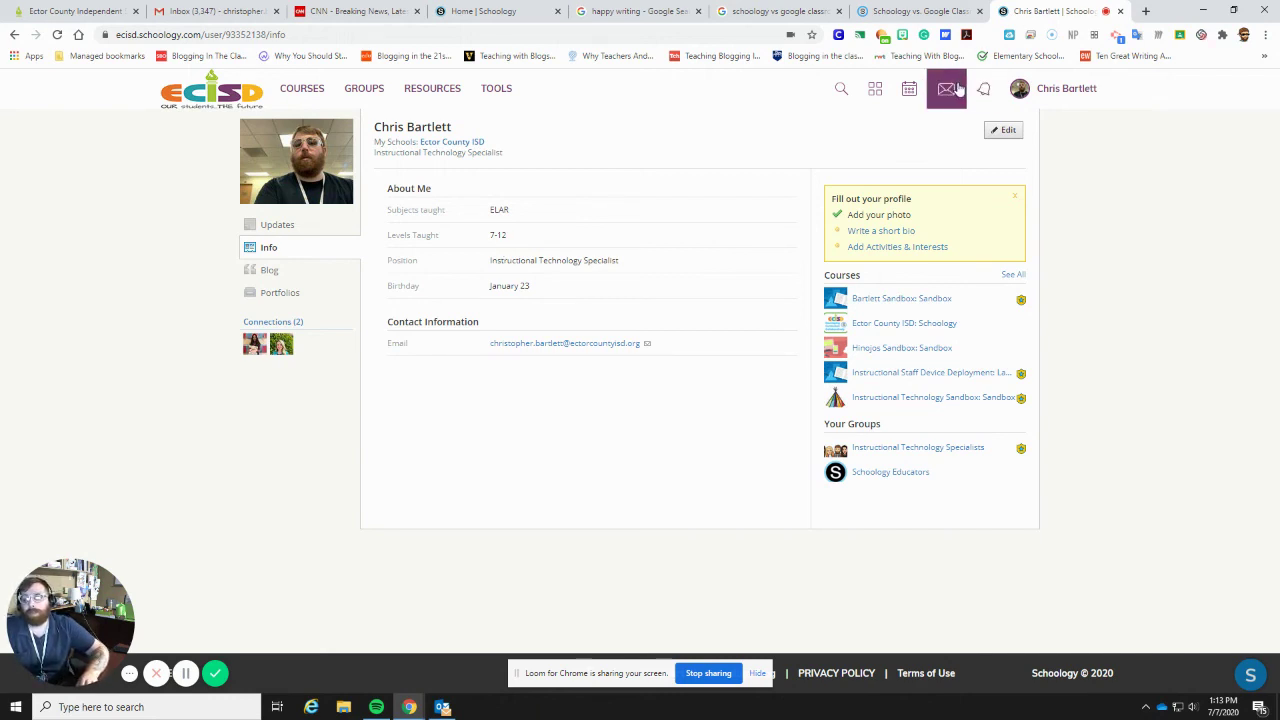
# - Glance at recent messages and profile Updates, then open the empty Portfolios page
pyautogui.click(957, 90)
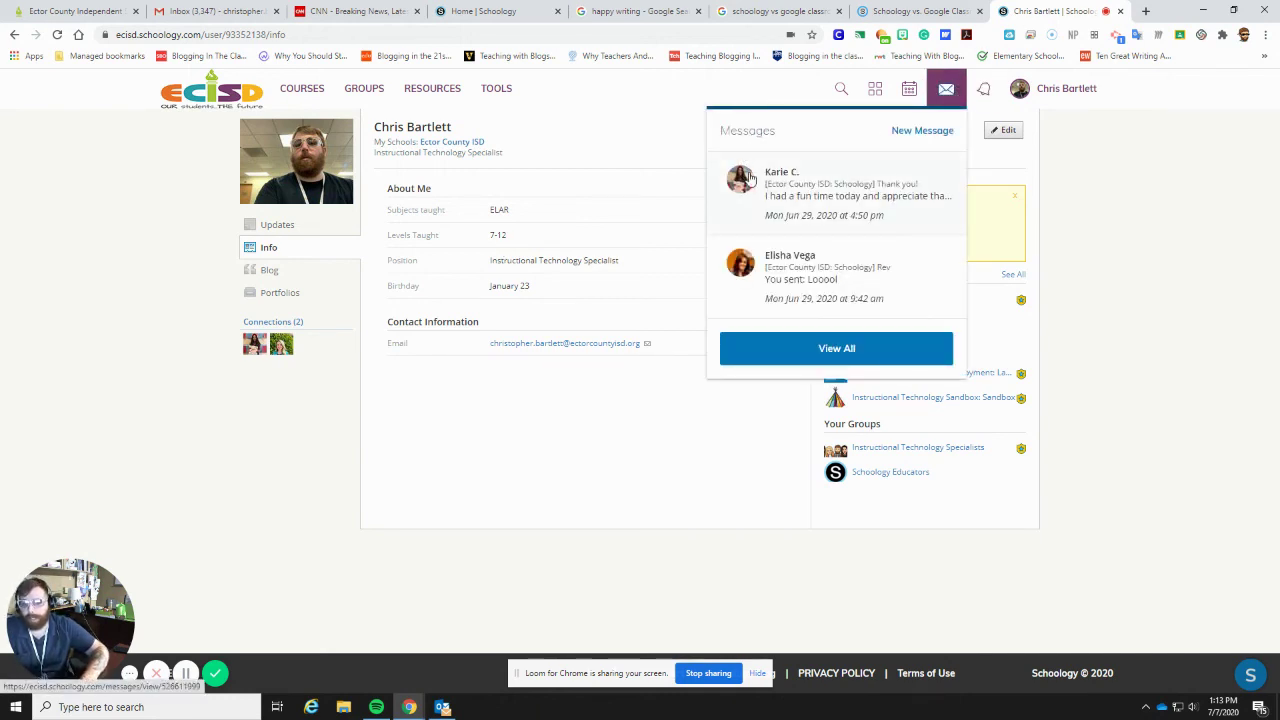
pyautogui.click(1107, 292)
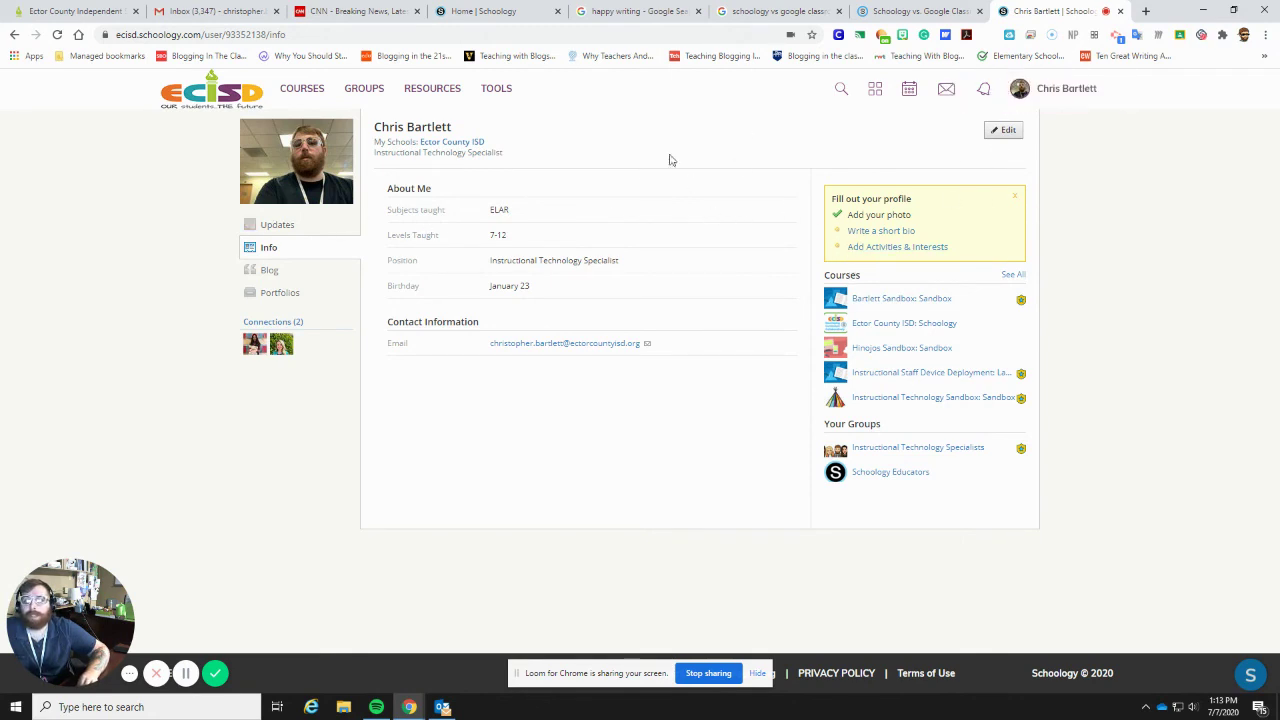
pyautogui.click(272, 224)
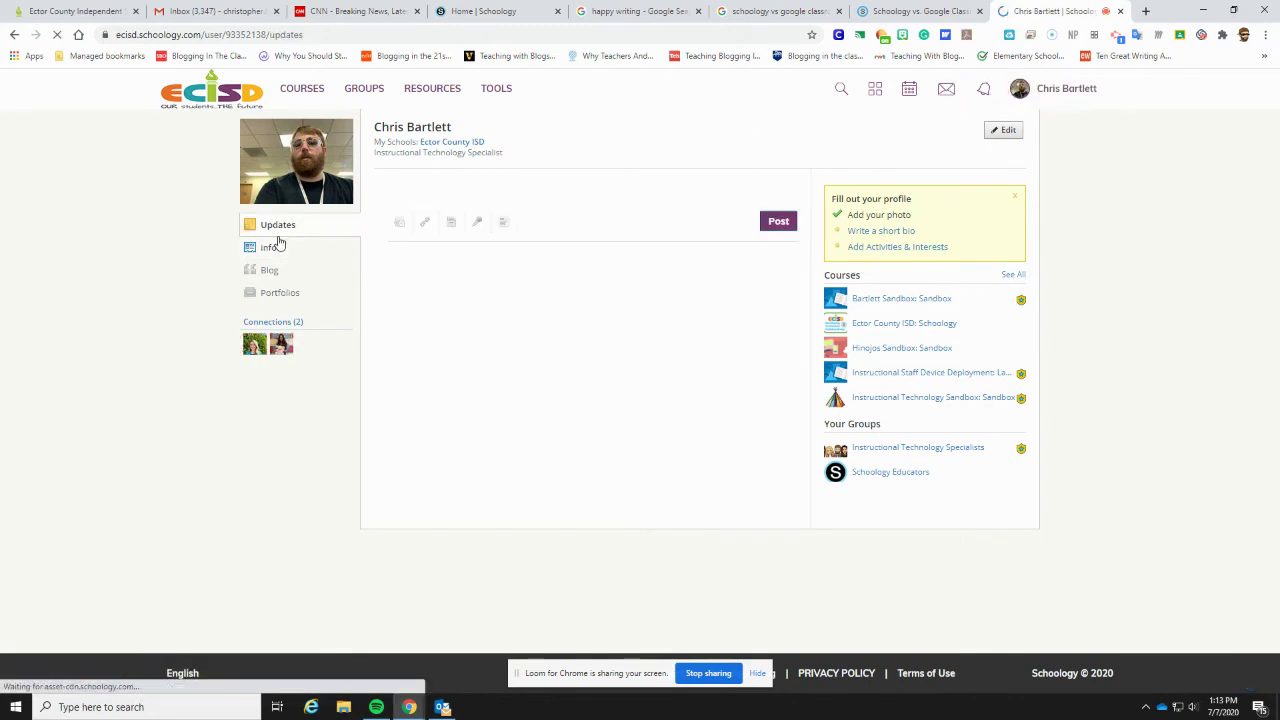
pyautogui.click(390, 220)
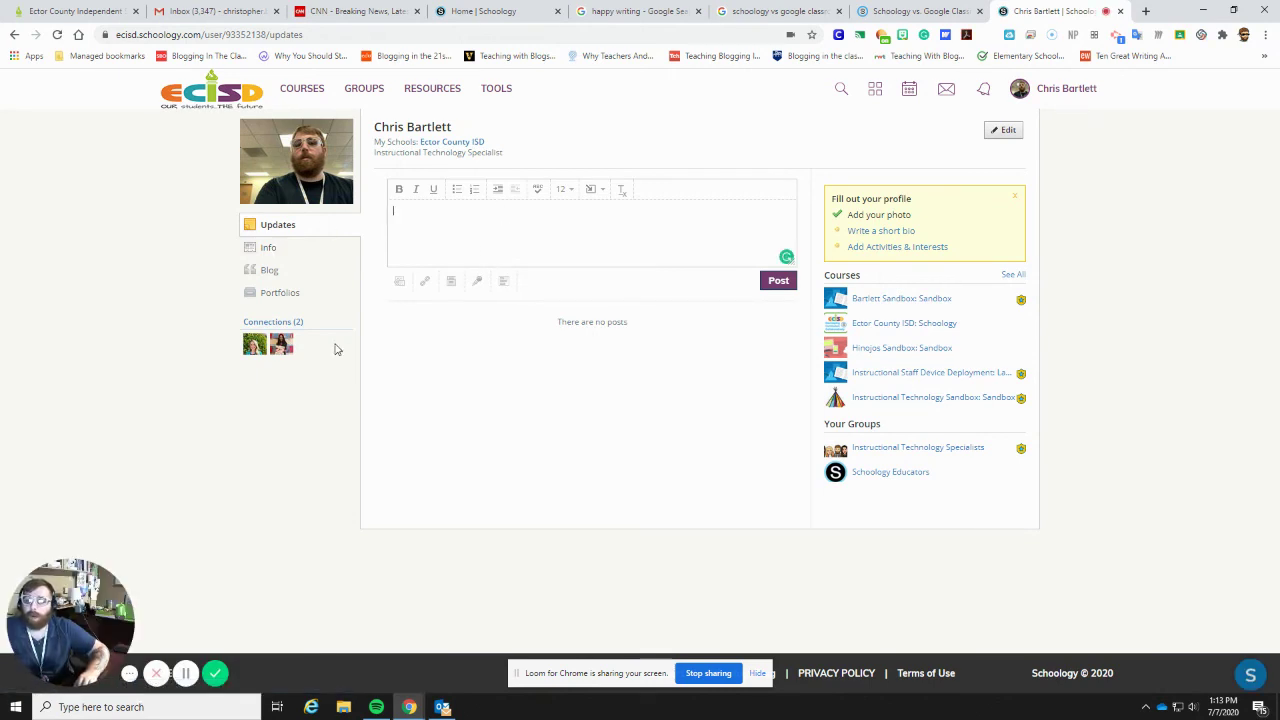
pyautogui.click(282, 293)
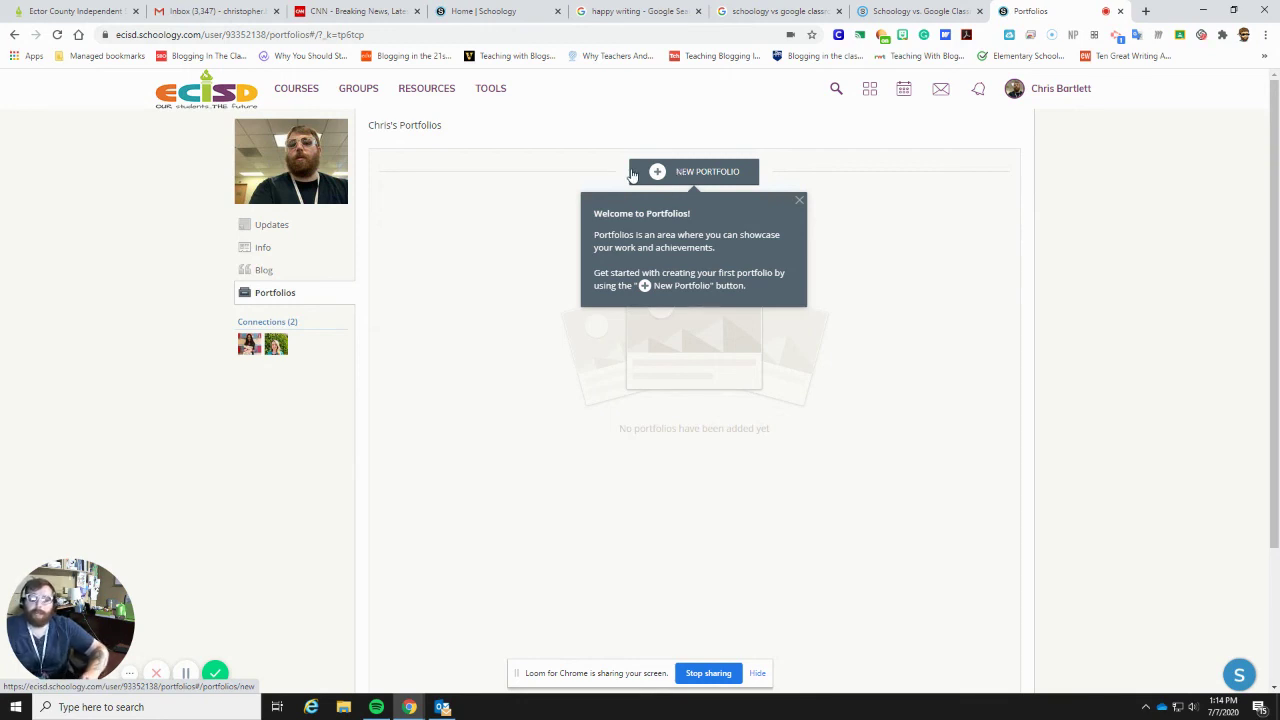
# - Create a new untitled portfolio and preview the Portfolio Items types without adding any
pyautogui.click(651, 172)
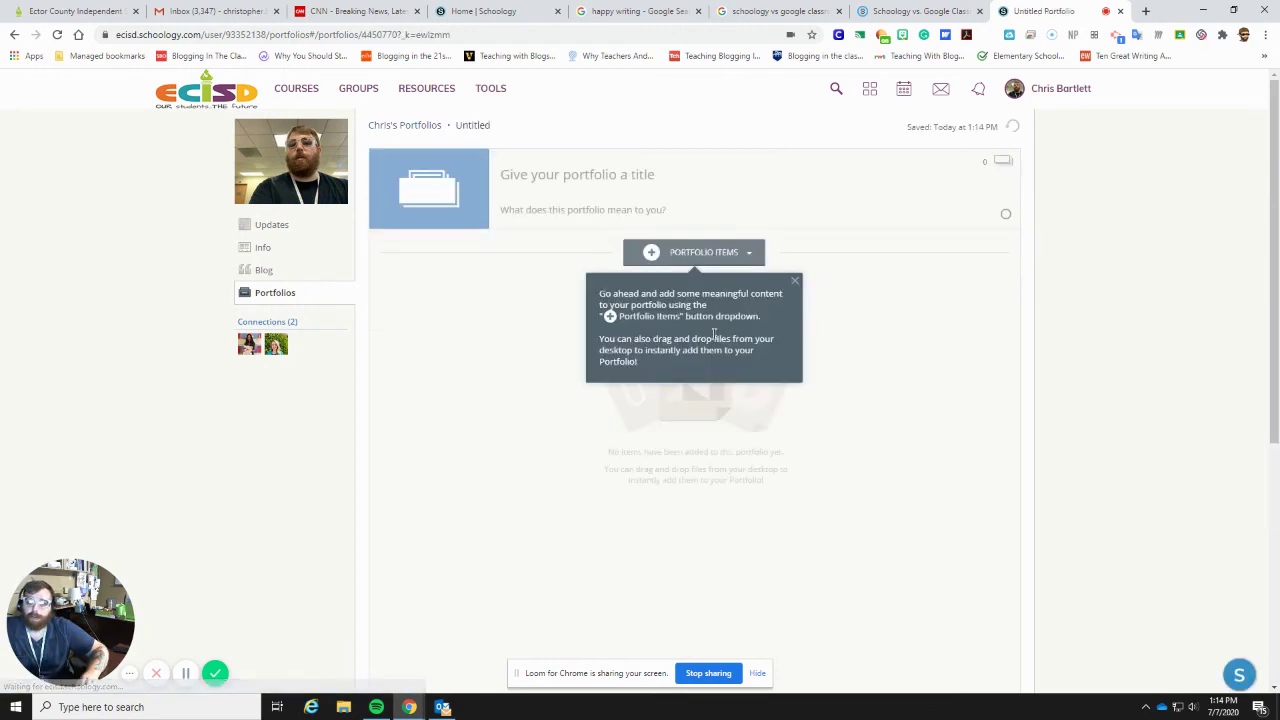
pyautogui.click(700, 252)
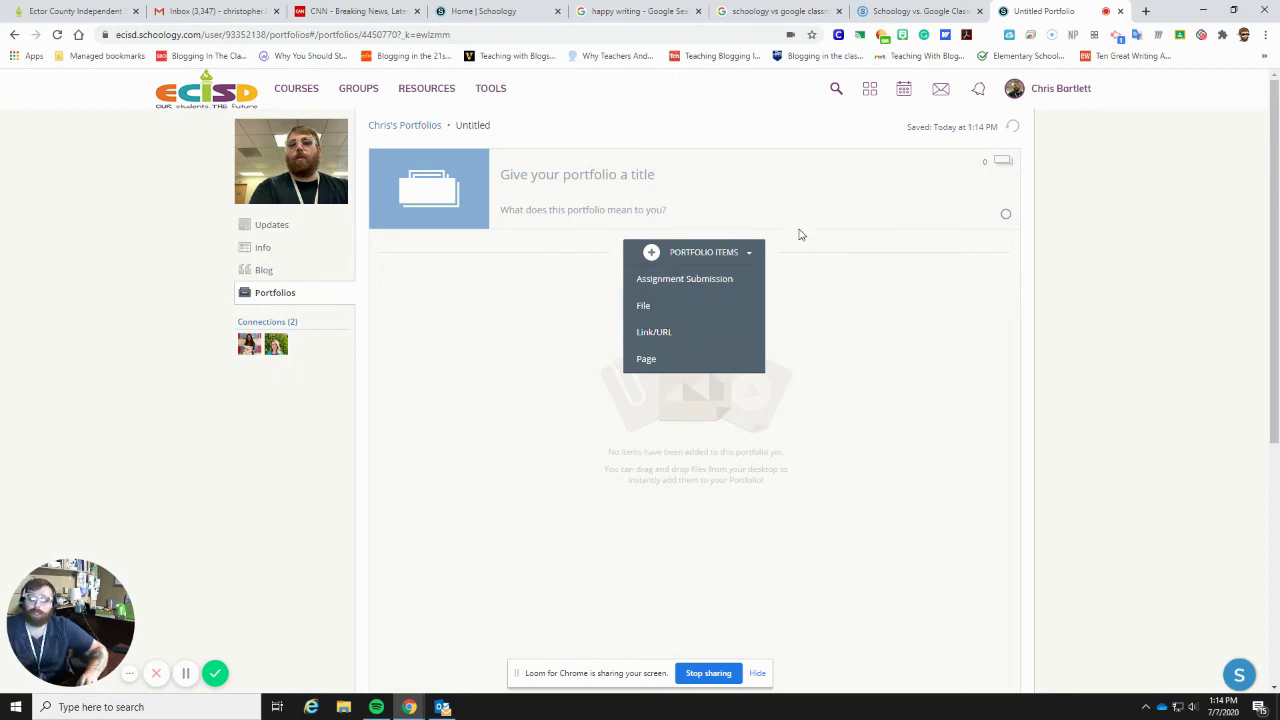
pyautogui.scroll(-3, 846, 343)
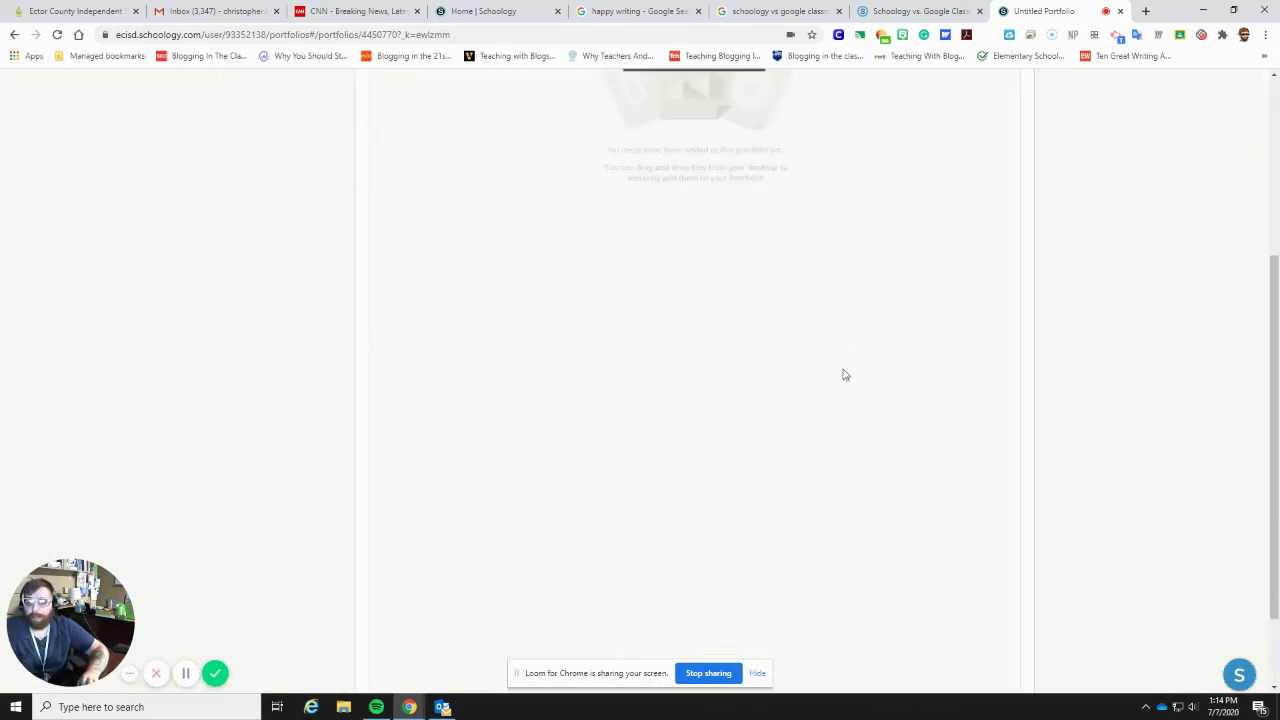
pyautogui.scroll(3, 843, 374)
pyautogui.click(1043, 329)
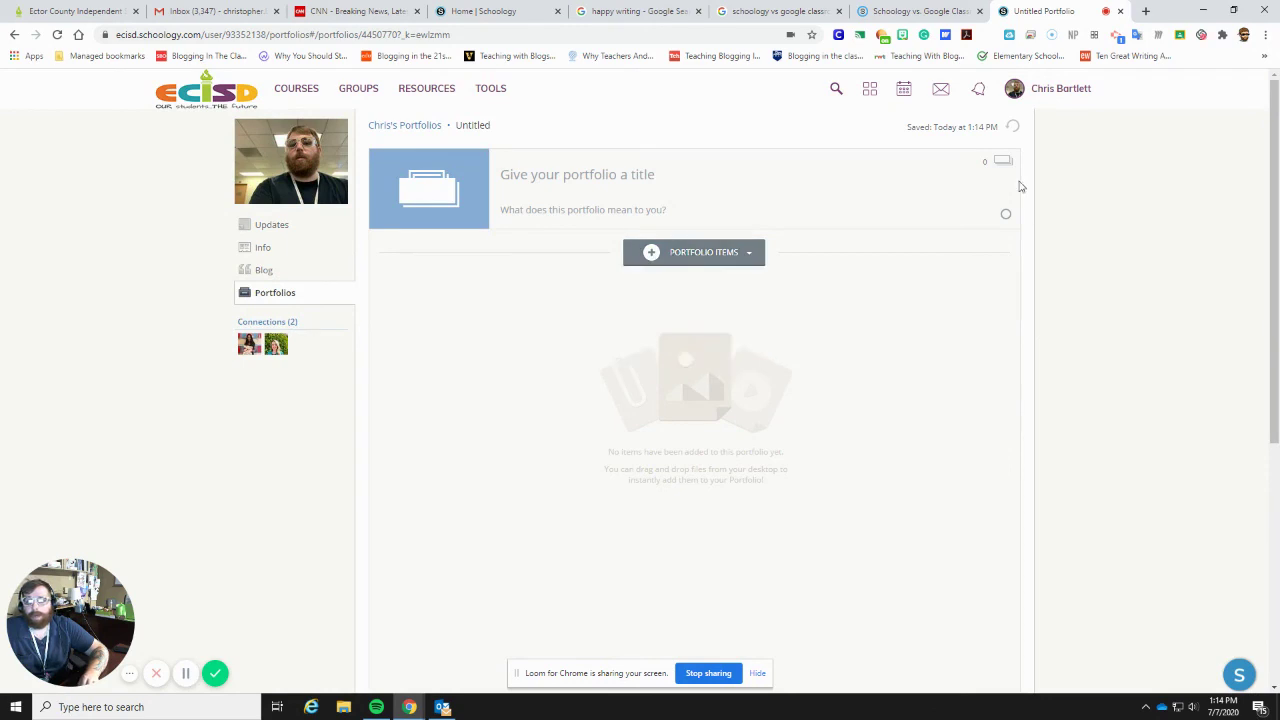
# - Open the Calendar in Month view and browse July 2020's Google Drive assignments and course due dates
pyautogui.click(870, 95)
pyautogui.click(899, 98)
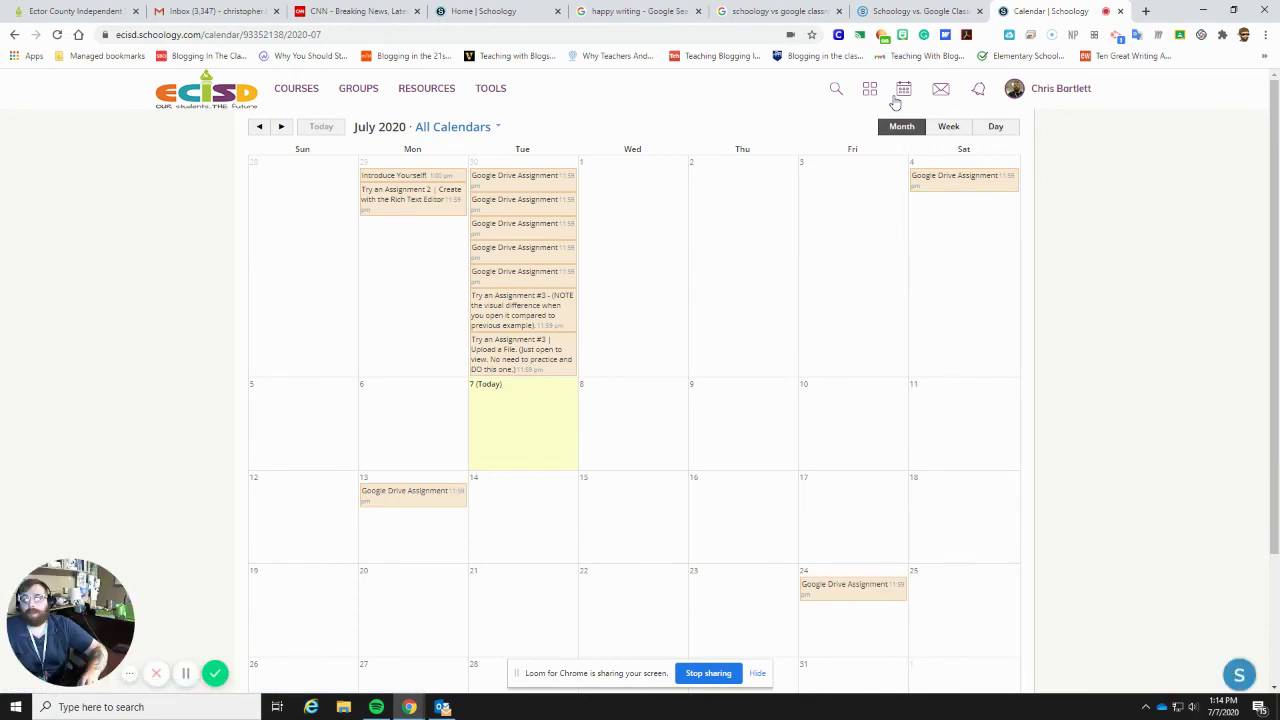
pyautogui.scroll(-3, 910, 175)
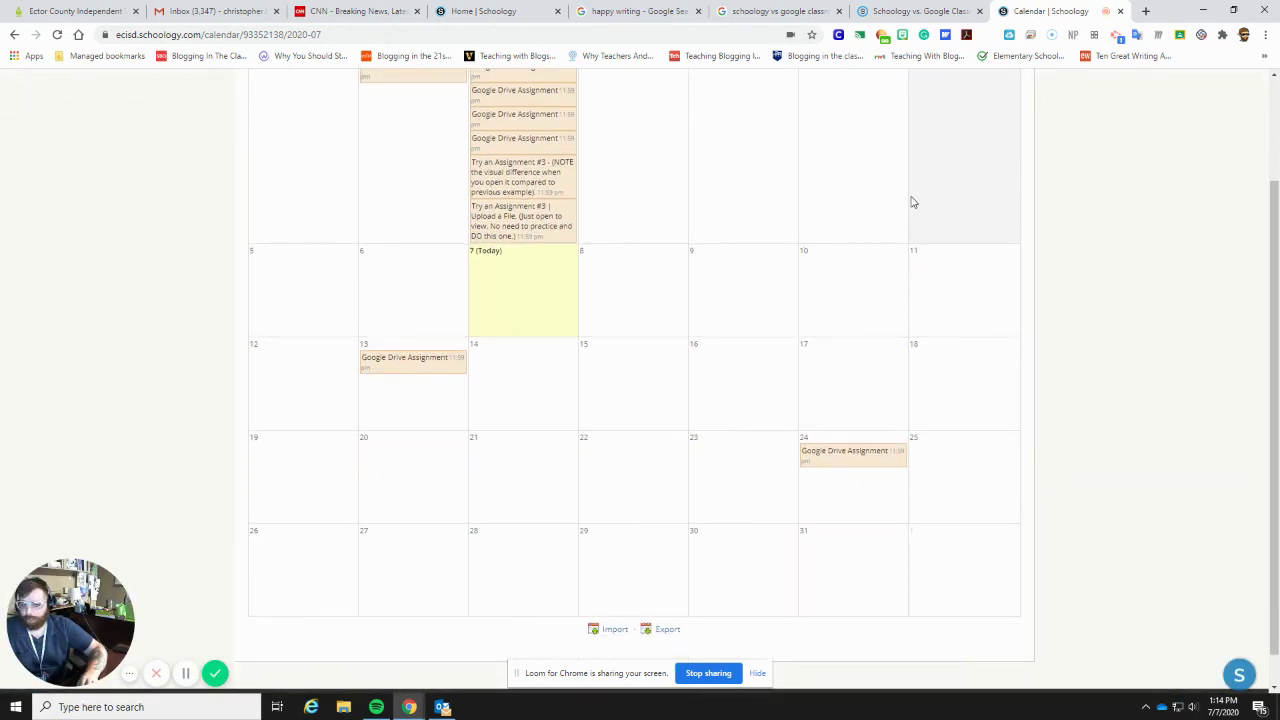
pyautogui.scroll(3, 914, 208)
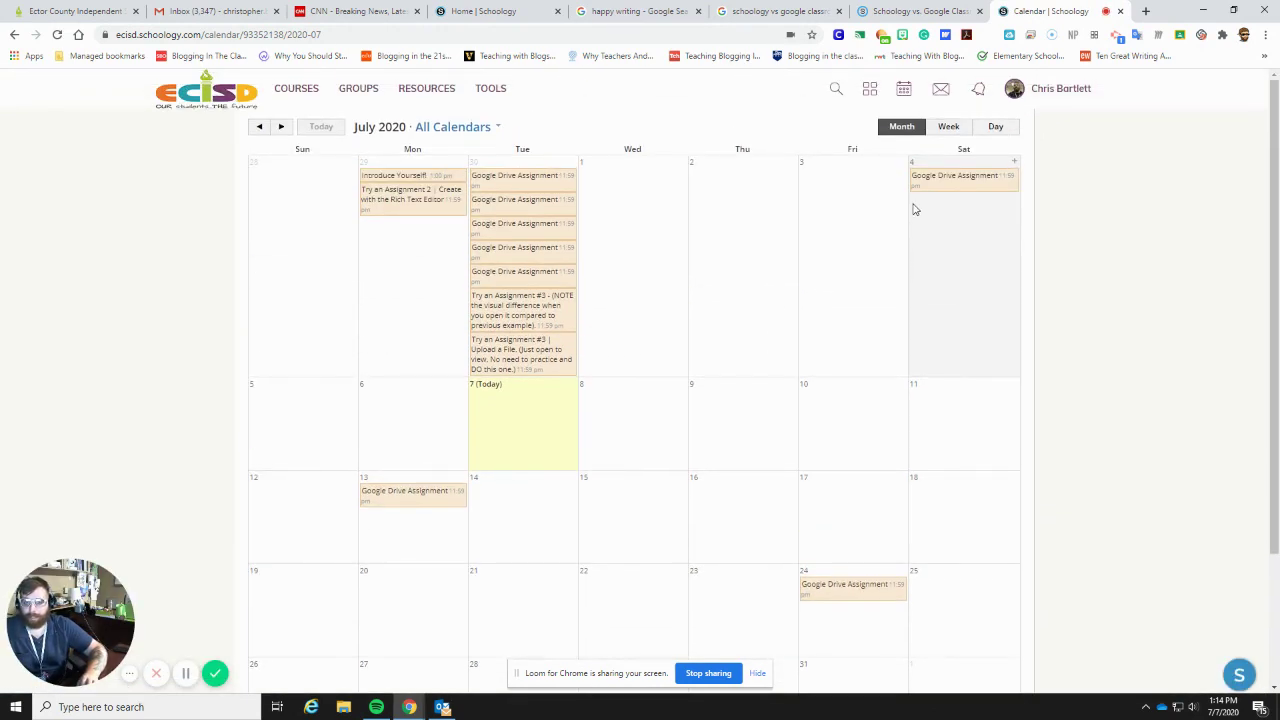
pyautogui.scroll(-2, 914, 290)
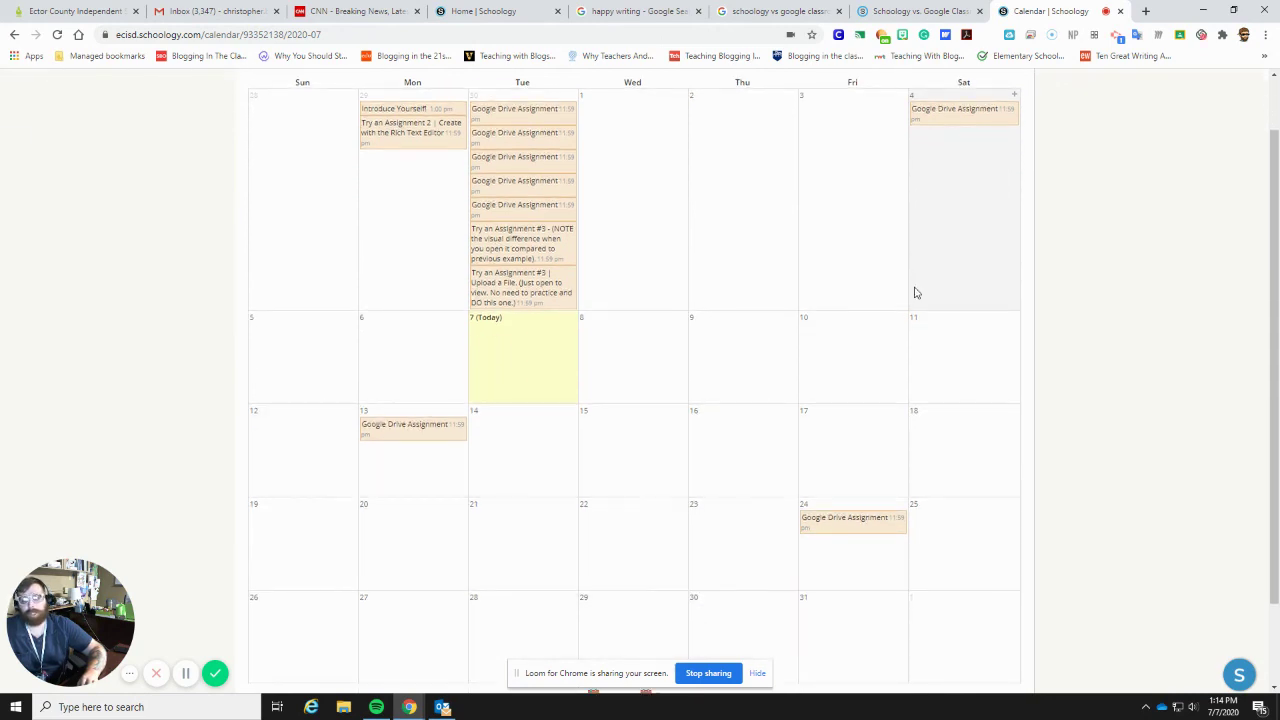
pyautogui.scroll(-3, 930, 327)
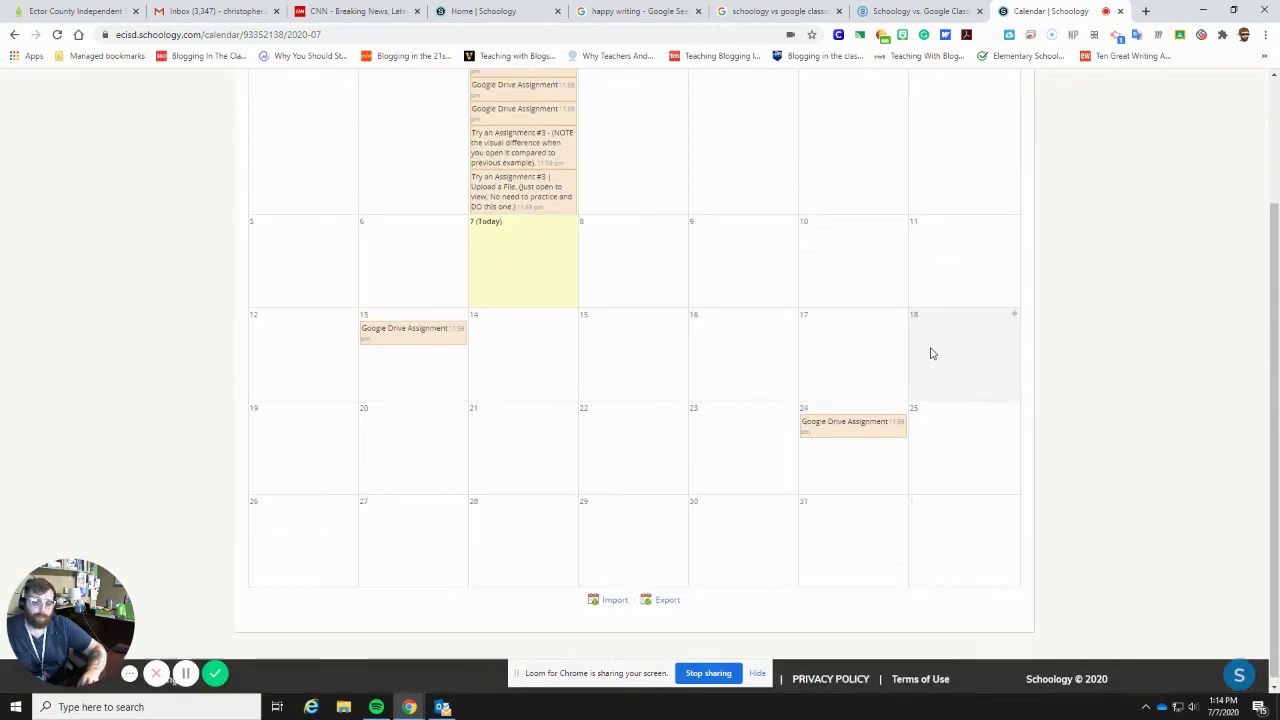
pyautogui.scroll(5, 940, 343)
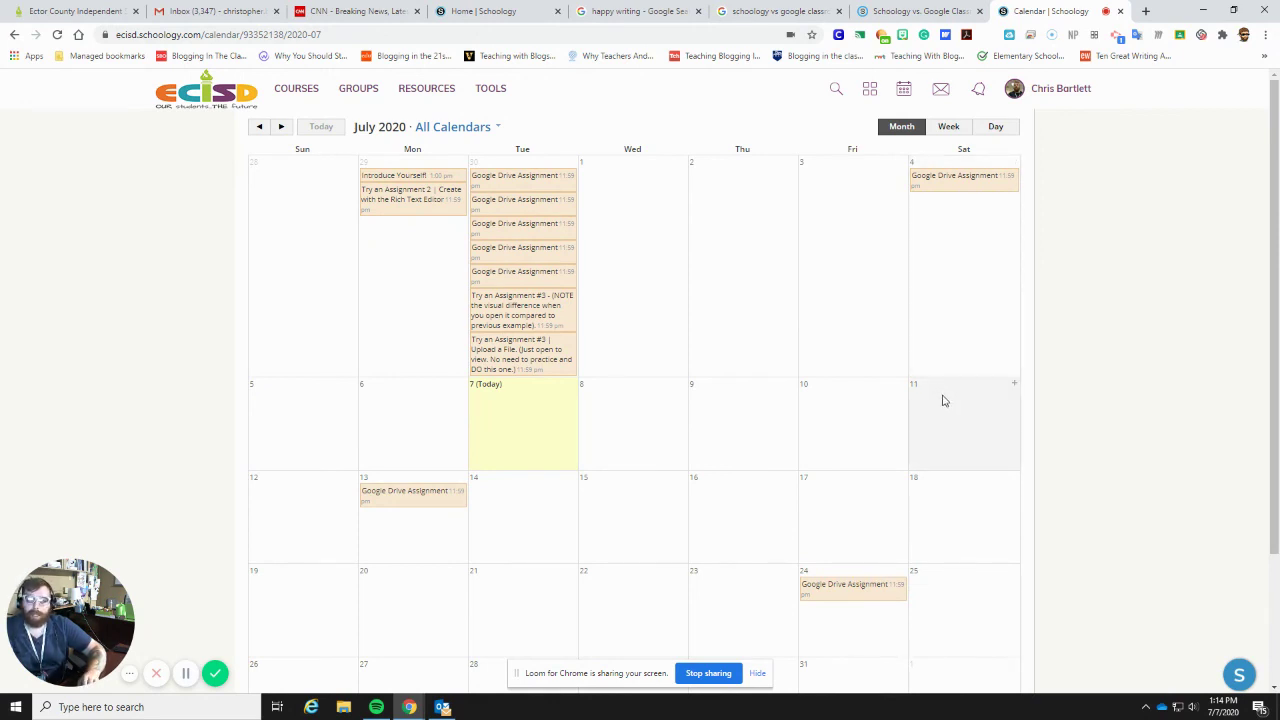
pyautogui.scroll(-1, 955, 395)
pyautogui.scroll(-1, 955, 396)
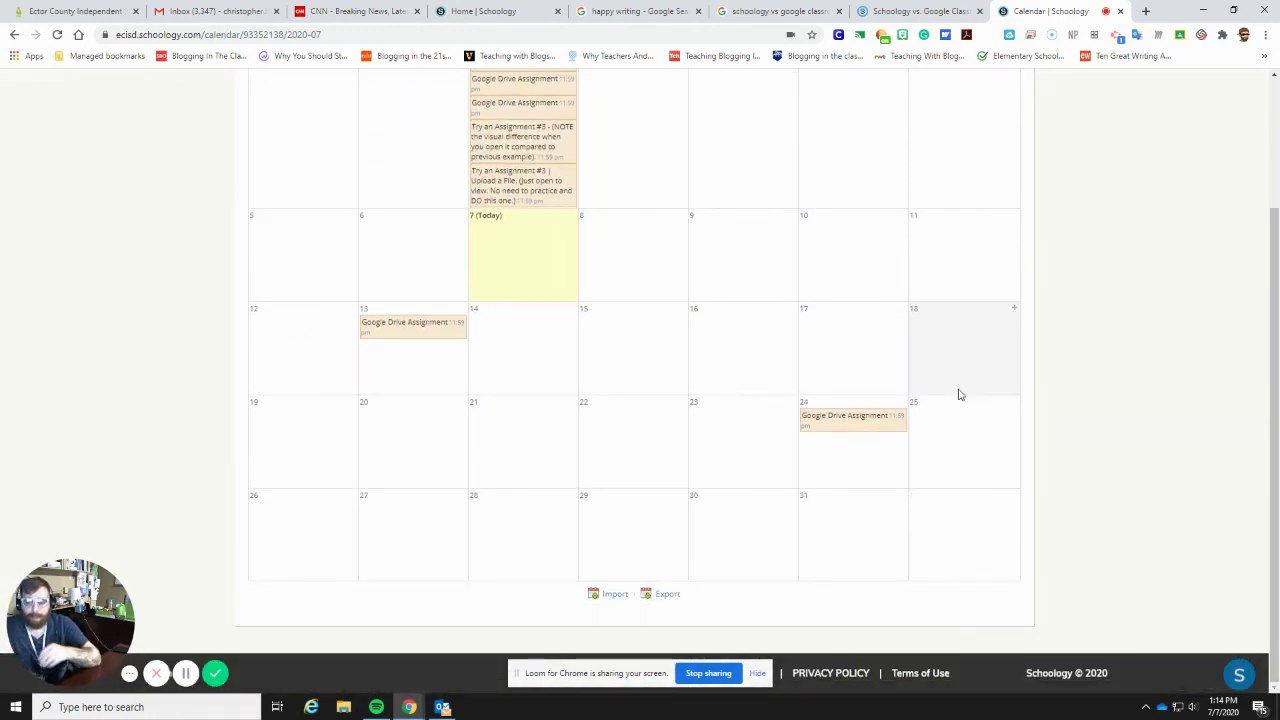
pyautogui.scroll(2, 958, 394)
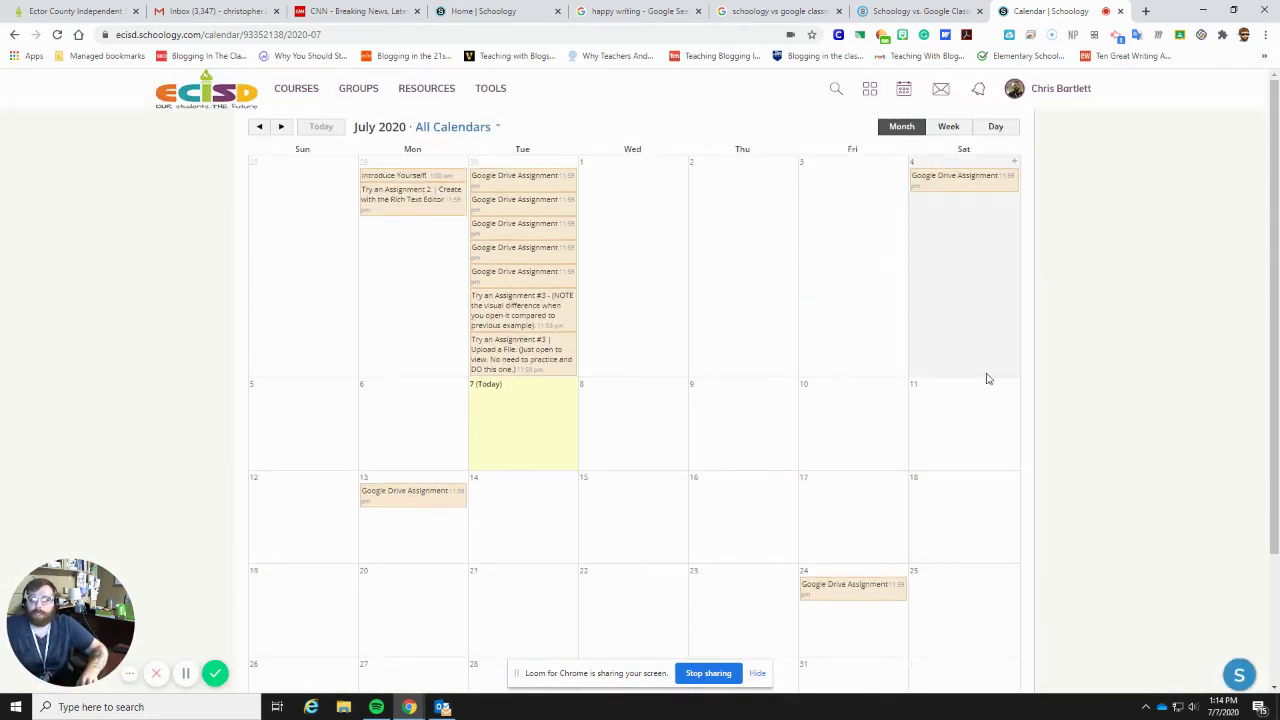